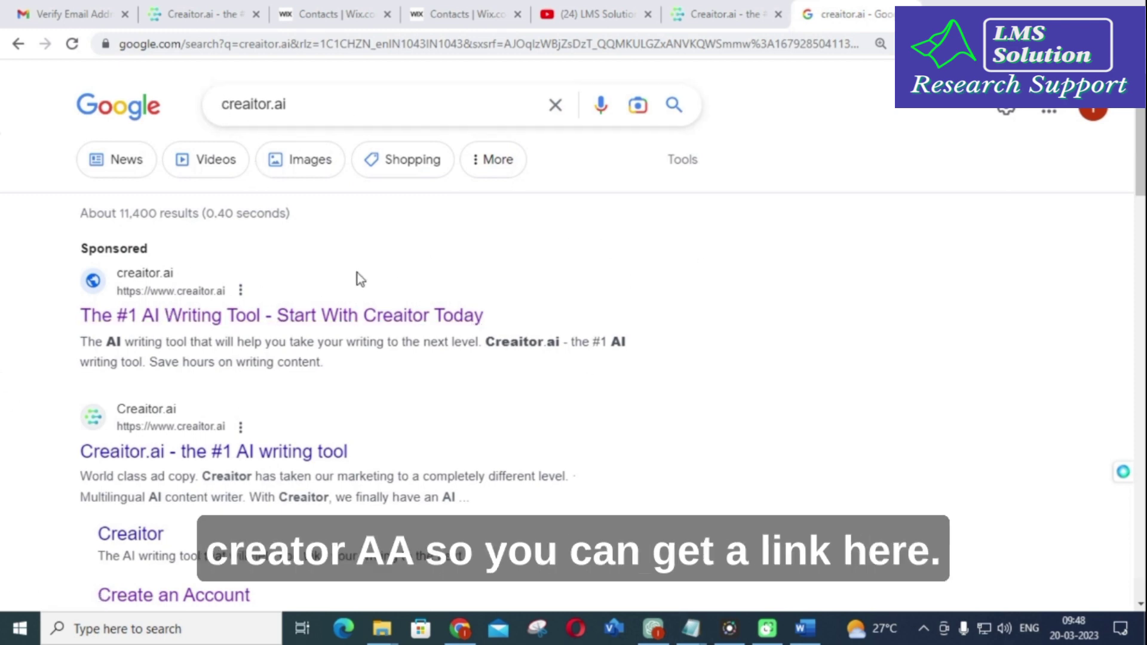
Open the sponsored Creaitor.ai result and start the free trial from its homepage
{"action": "left_click", "coordinate": [251, 321]}
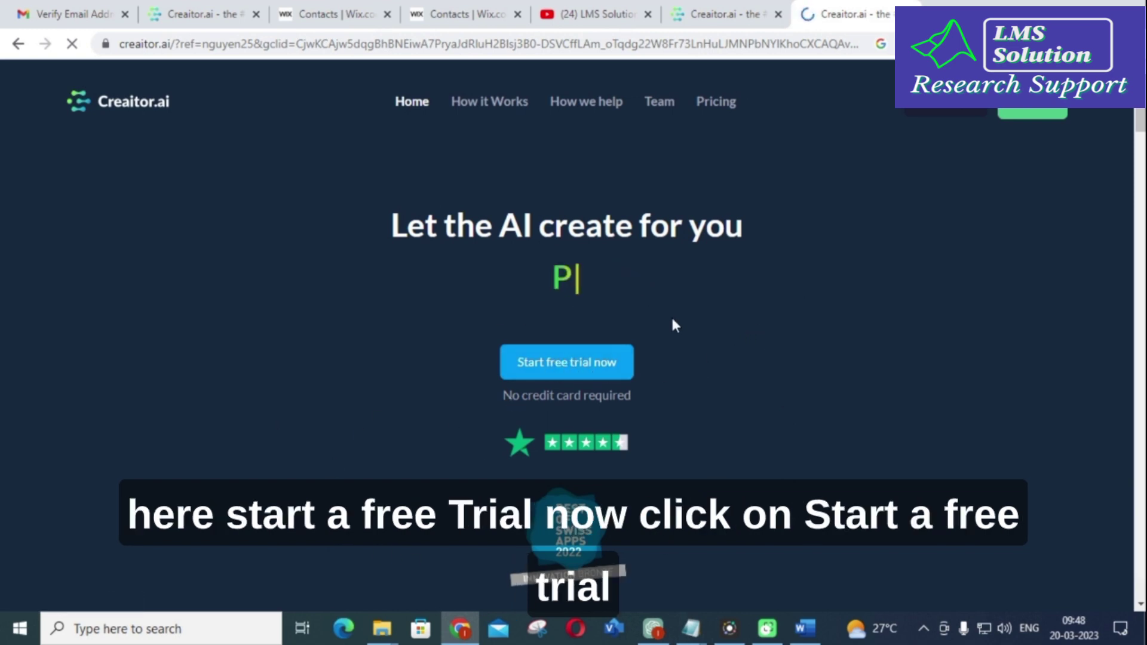
{"action": "left_click", "coordinate": [721, 14]}
{"action": "left_click", "coordinate": [812, 14]}
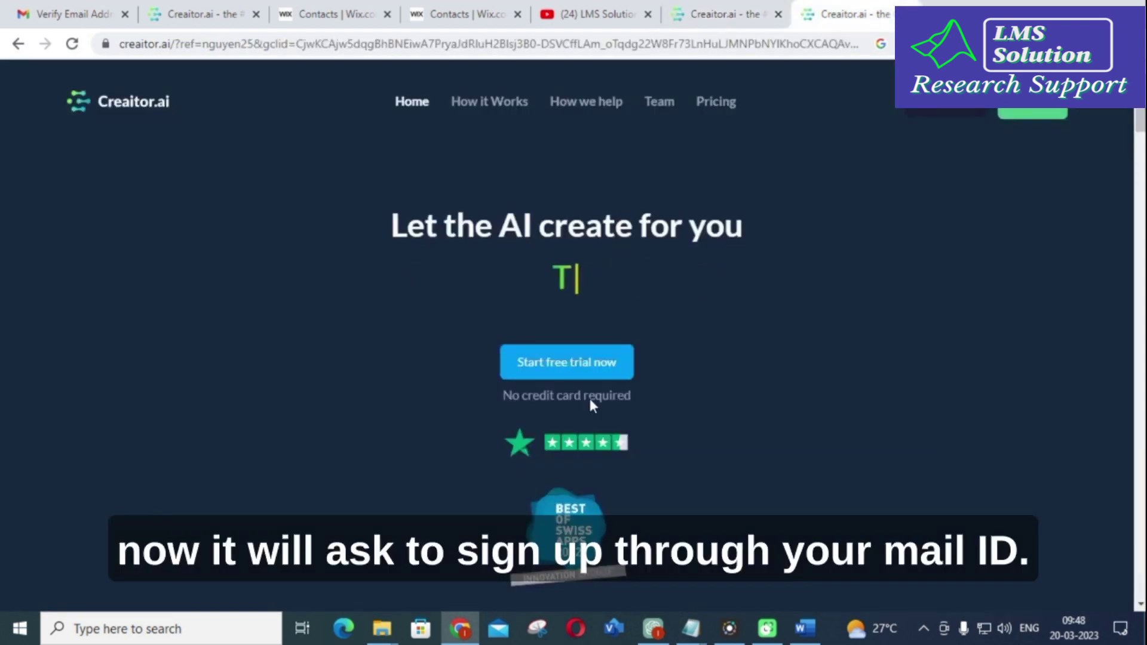
{"action": "left_click", "coordinate": [587, 367]}
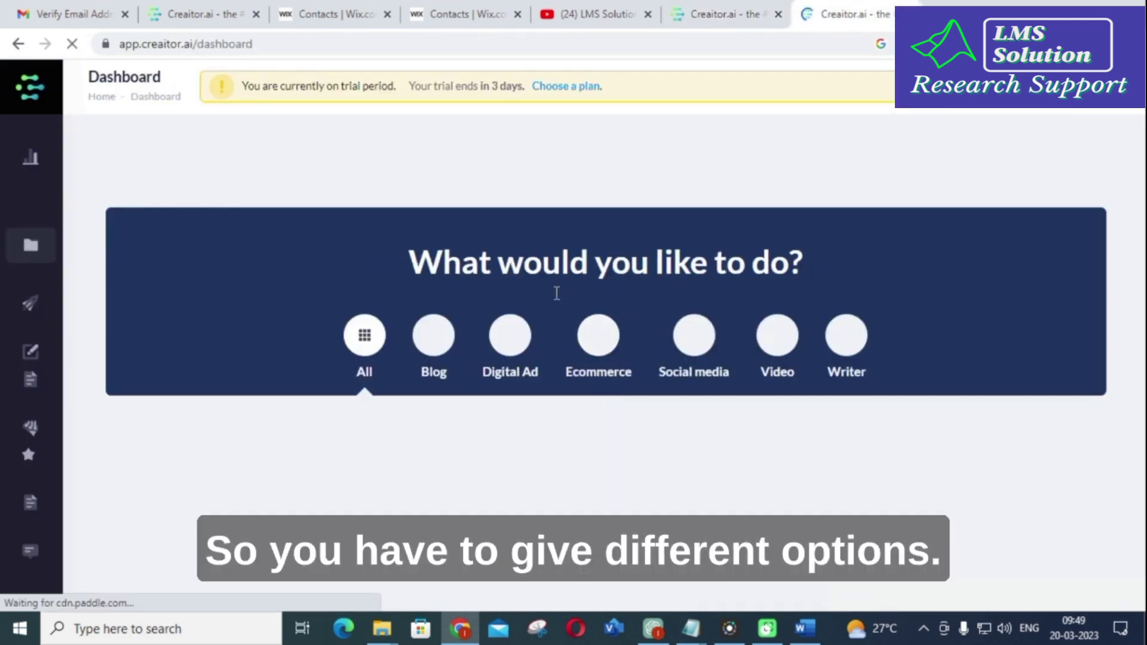
{"action": "scroll", "coordinate": [596, 333], "scroll_direction": "down", "scroll_amount": 3}
{"action": "scroll", "coordinate": [596, 332], "scroll_direction": "up", "scroll_amount": 3}
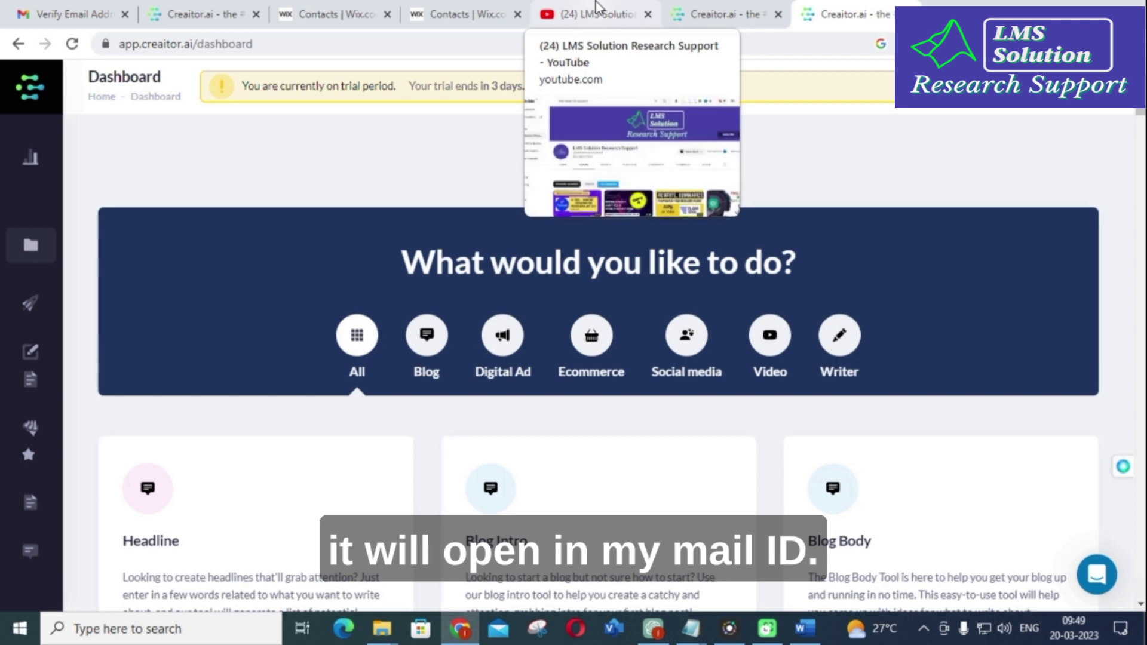
Check the Creaitor.ai 'Verify Email Address' message in Gmail, then return to the dashboard
{"action": "left_click", "coordinate": [83, 13]}
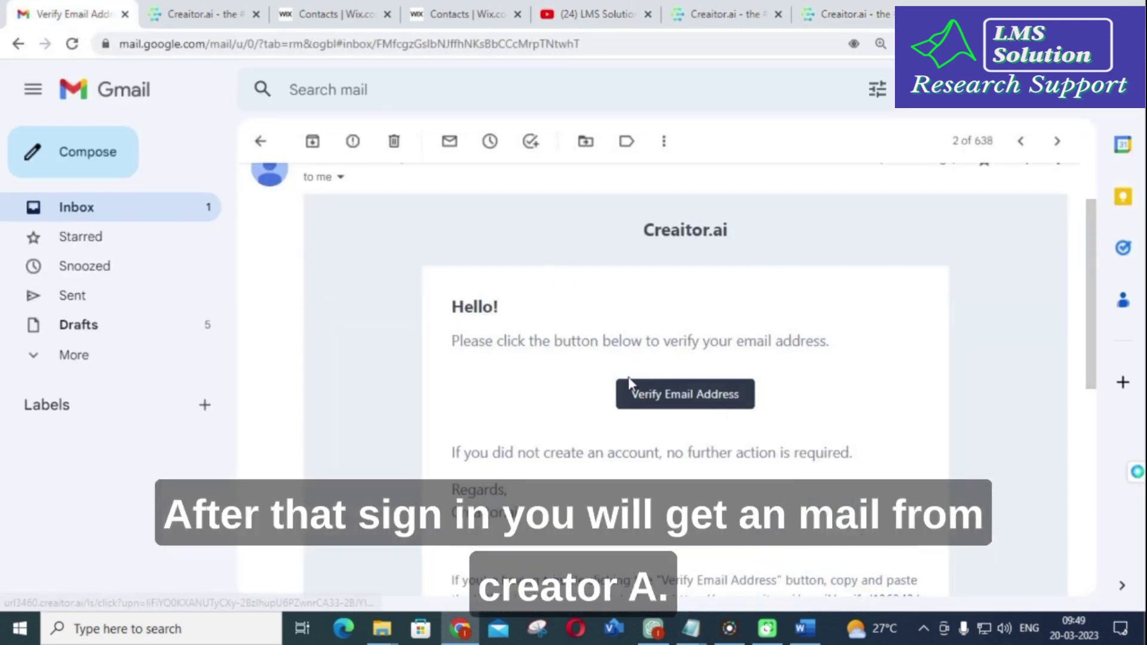
{"action": "scroll", "coordinate": [630, 378], "scroll_direction": "down", "scroll_amount": 1}
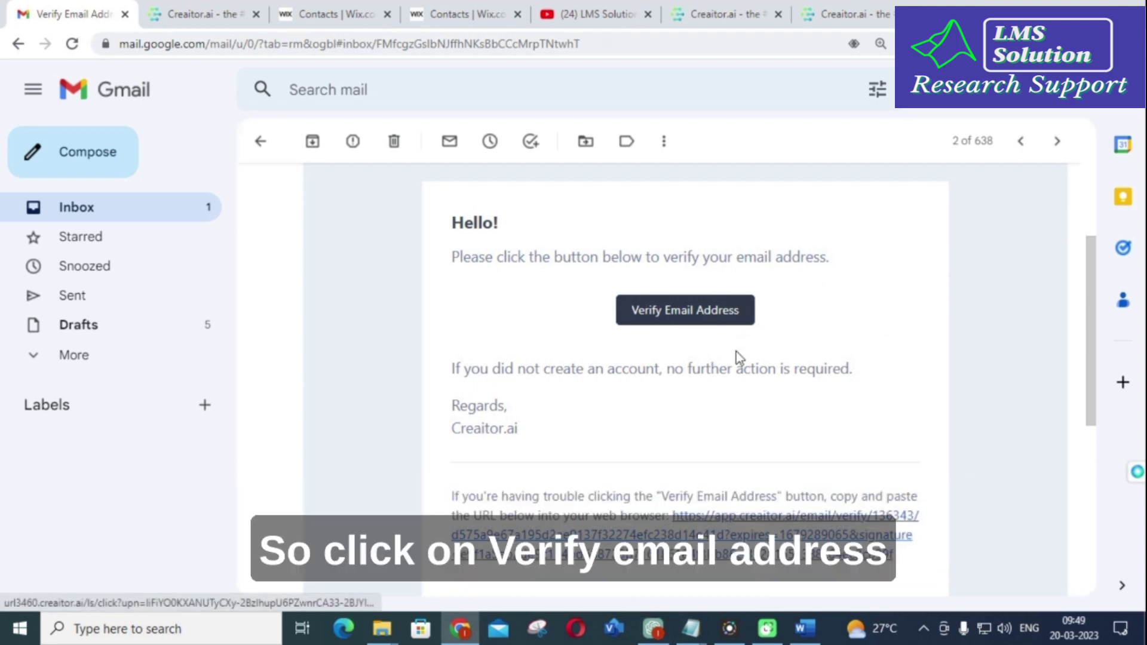
{"action": "left_click", "coordinate": [205, 7]}
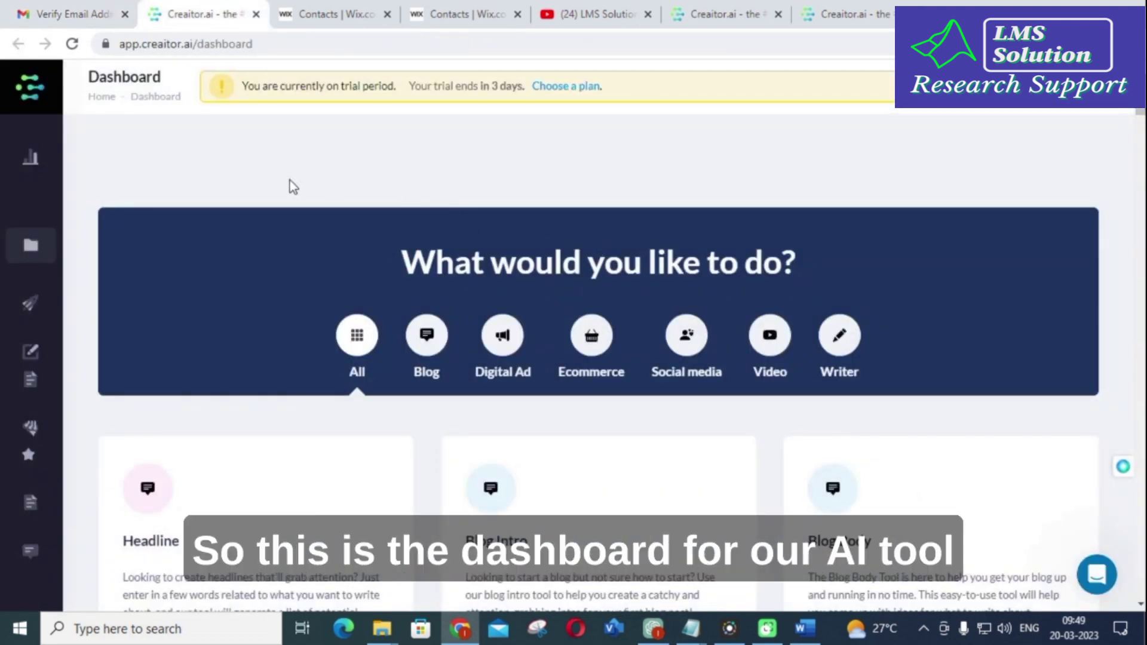
{"action": "scroll", "coordinate": [290, 186], "scroll_direction": "down", "scroll_amount": 1}
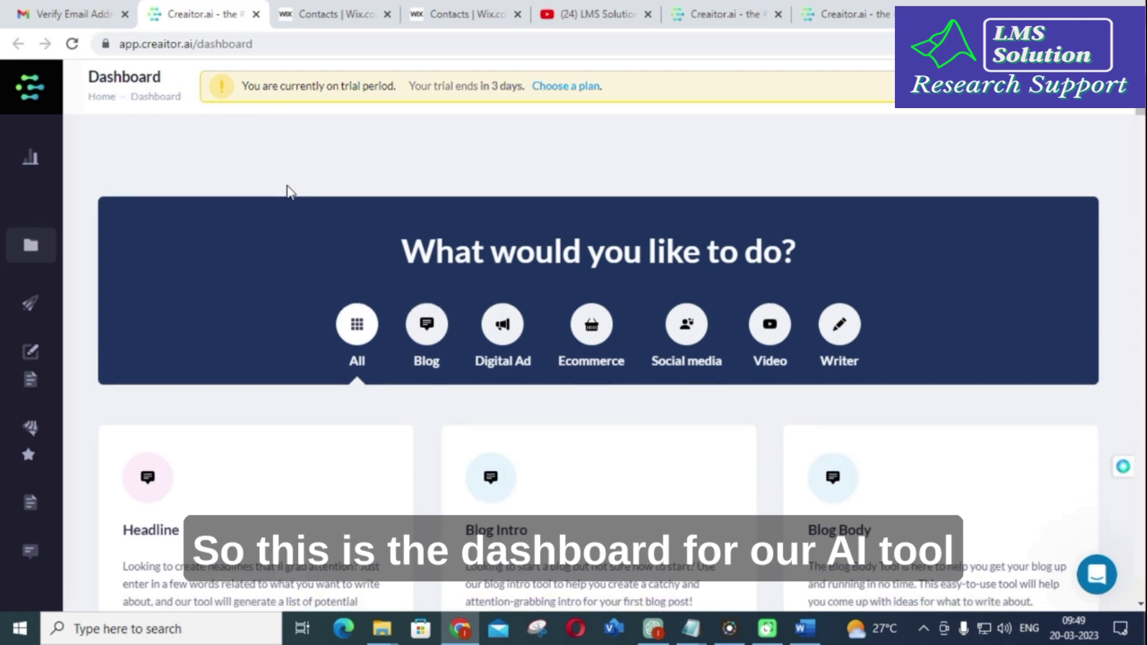
{"action": "scroll", "coordinate": [287, 192], "scroll_direction": "down", "scroll_amount": 2}
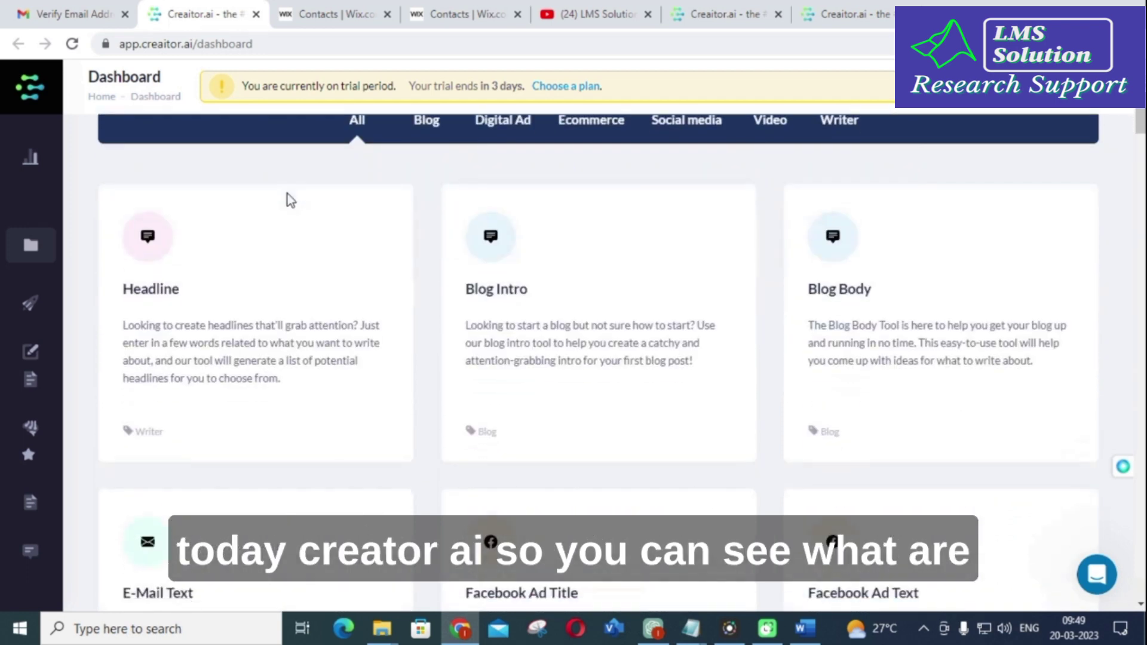
{"action": "scroll", "coordinate": [287, 196], "scroll_direction": "up", "scroll_amount": 2}
{"action": "scroll", "coordinate": [287, 203], "scroll_direction": "down", "scroll_amount": 1}
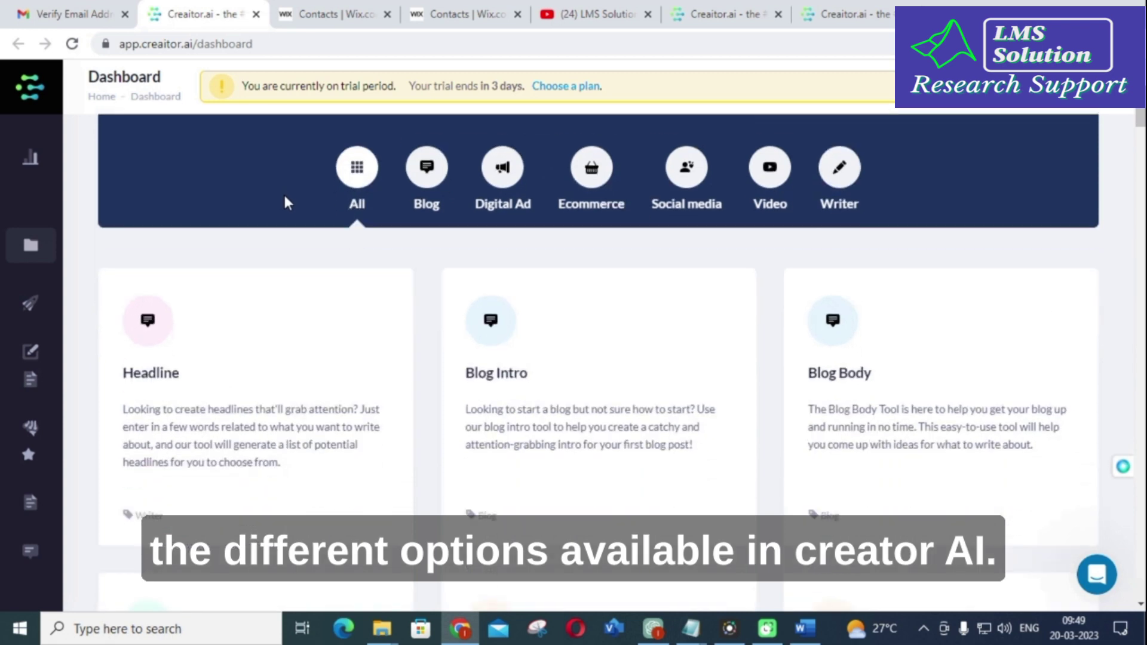
{"action": "scroll", "coordinate": [321, 218], "scroll_direction": "down", "scroll_amount": 2}
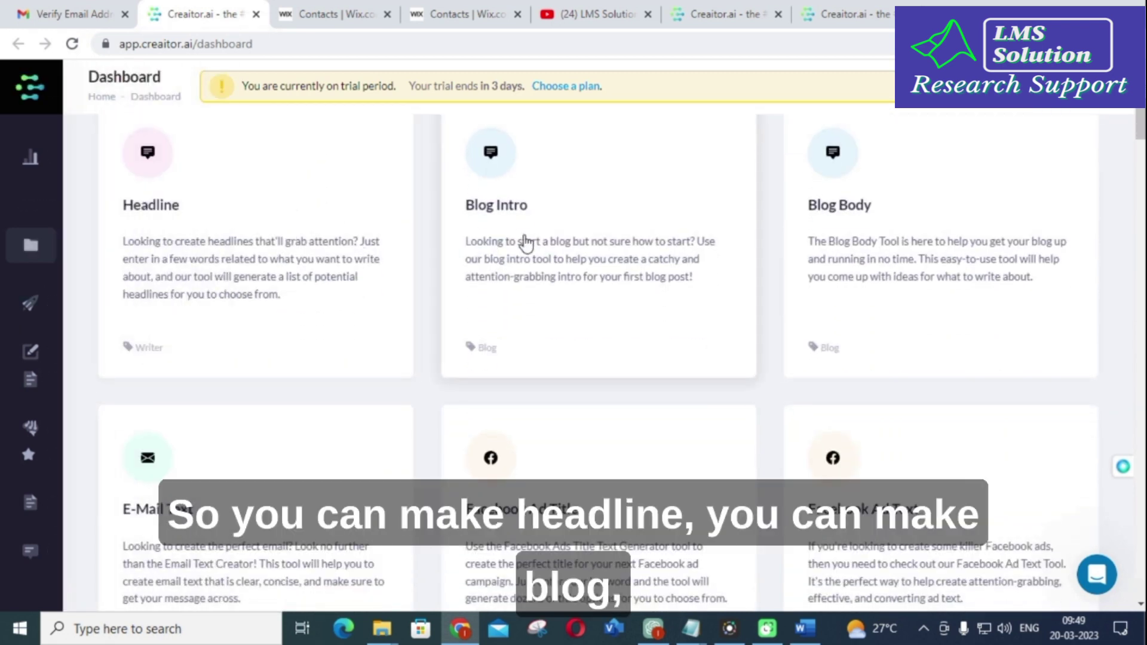
{"action": "scroll", "coordinate": [834, 227], "scroll_direction": "down", "scroll_amount": 2}
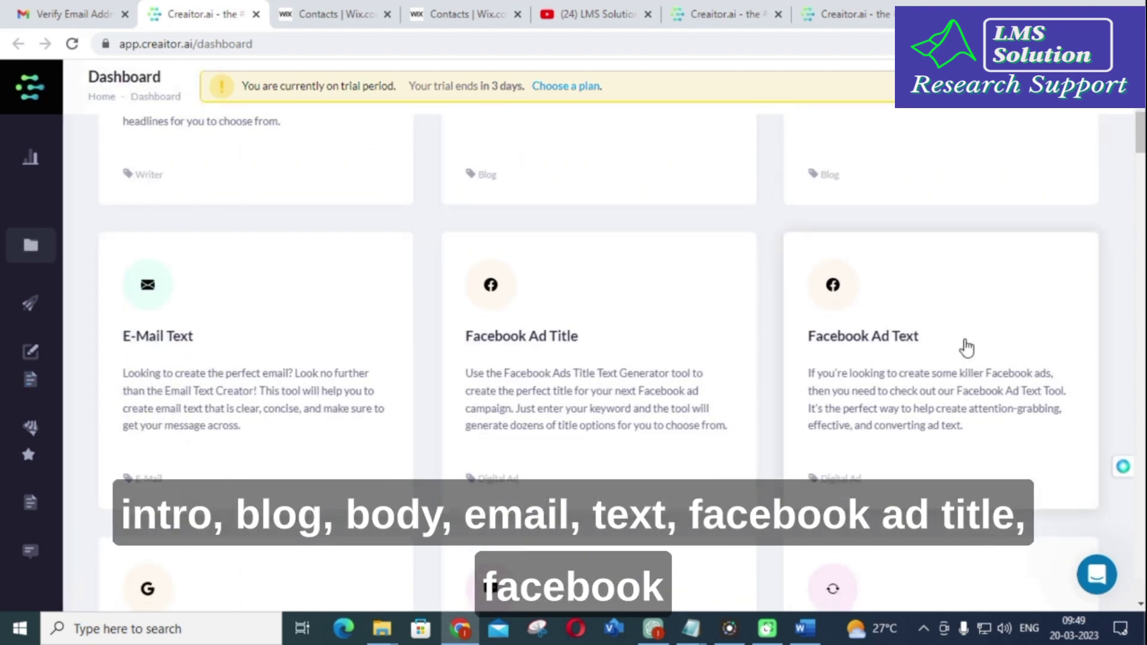
{"action": "scroll", "coordinate": [968, 341], "scroll_direction": "down", "scroll_amount": 2}
{"action": "scroll", "coordinate": [878, 299], "scroll_direction": "down", "scroll_amount": 2}
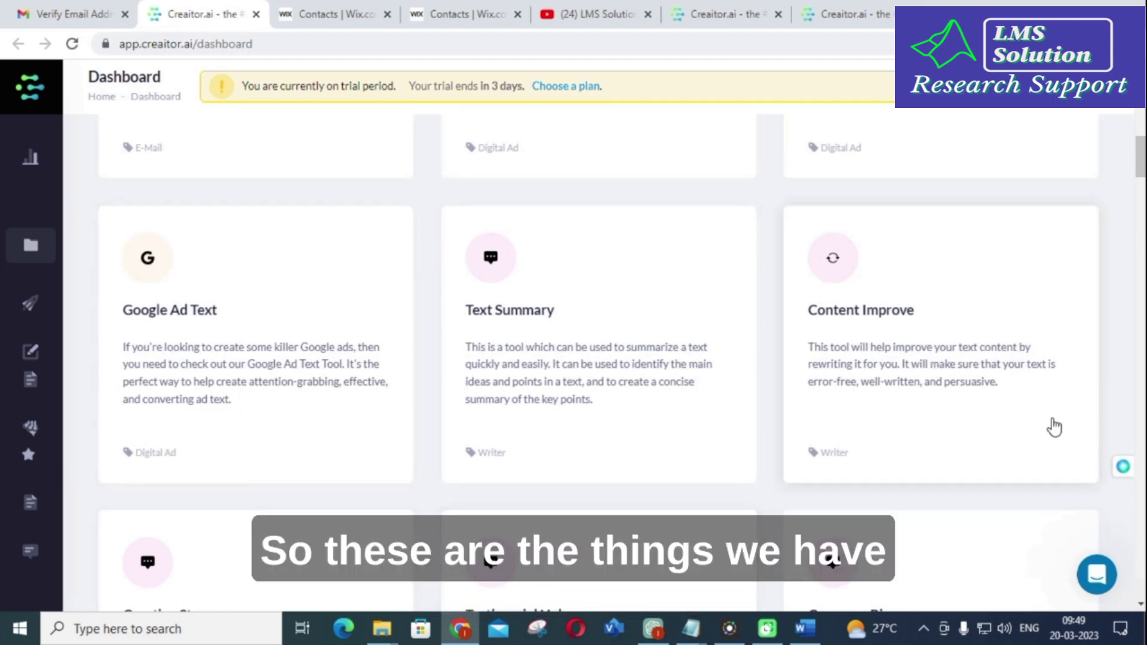
{"action": "scroll", "coordinate": [561, 384], "scroll_direction": "down", "scroll_amount": 3}
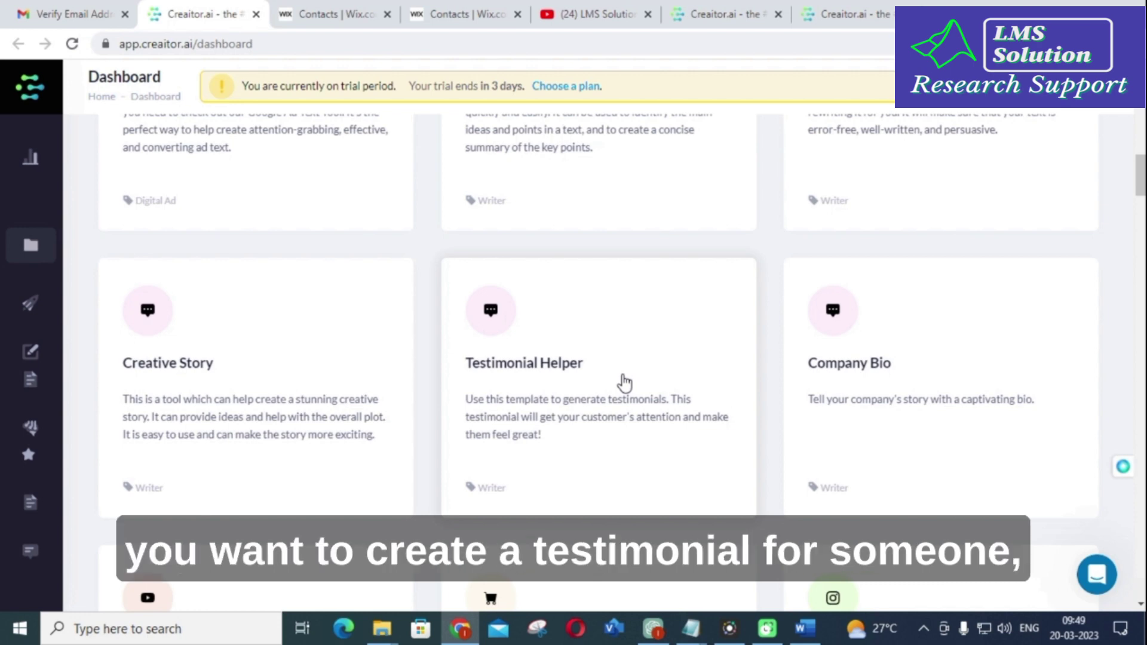
{"action": "scroll", "coordinate": [592, 319], "scroll_direction": "down", "scroll_amount": 2}
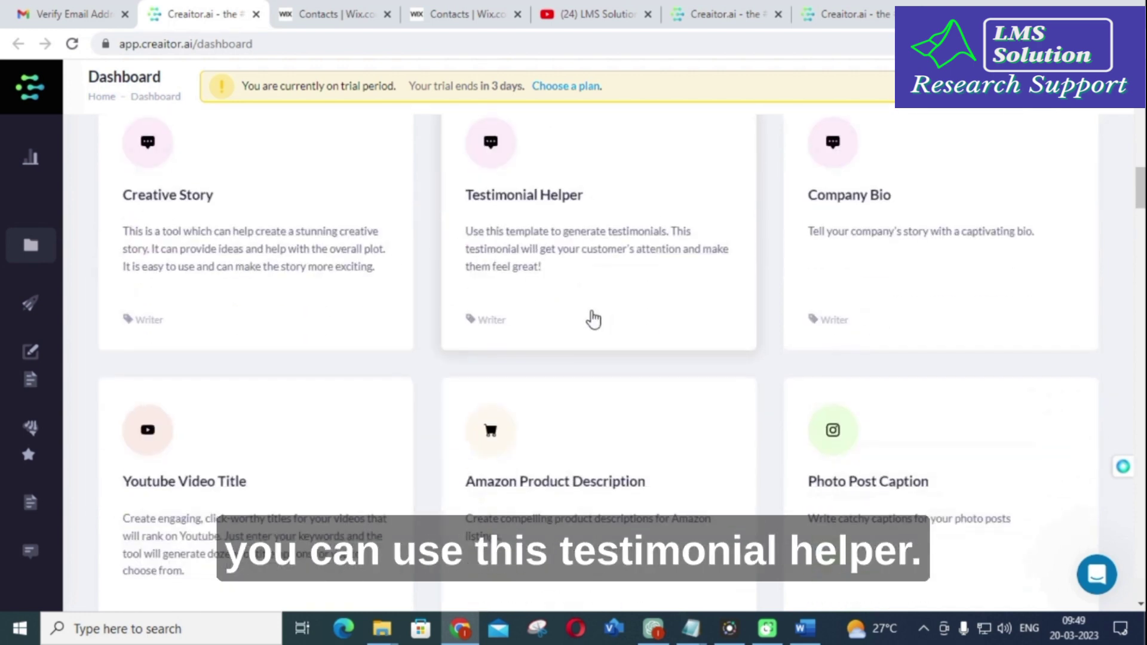
{"action": "scroll", "coordinate": [358, 341], "scroll_direction": "down", "scroll_amount": 3}
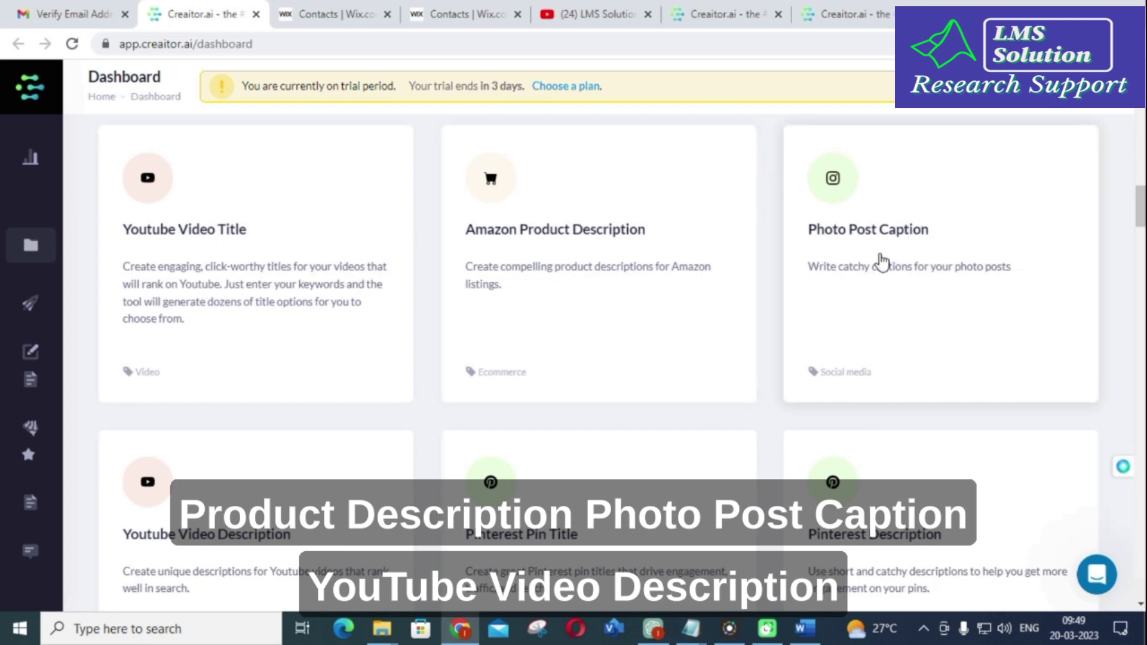
{"action": "scroll", "coordinate": [219, 430], "scroll_direction": "down", "scroll_amount": 1}
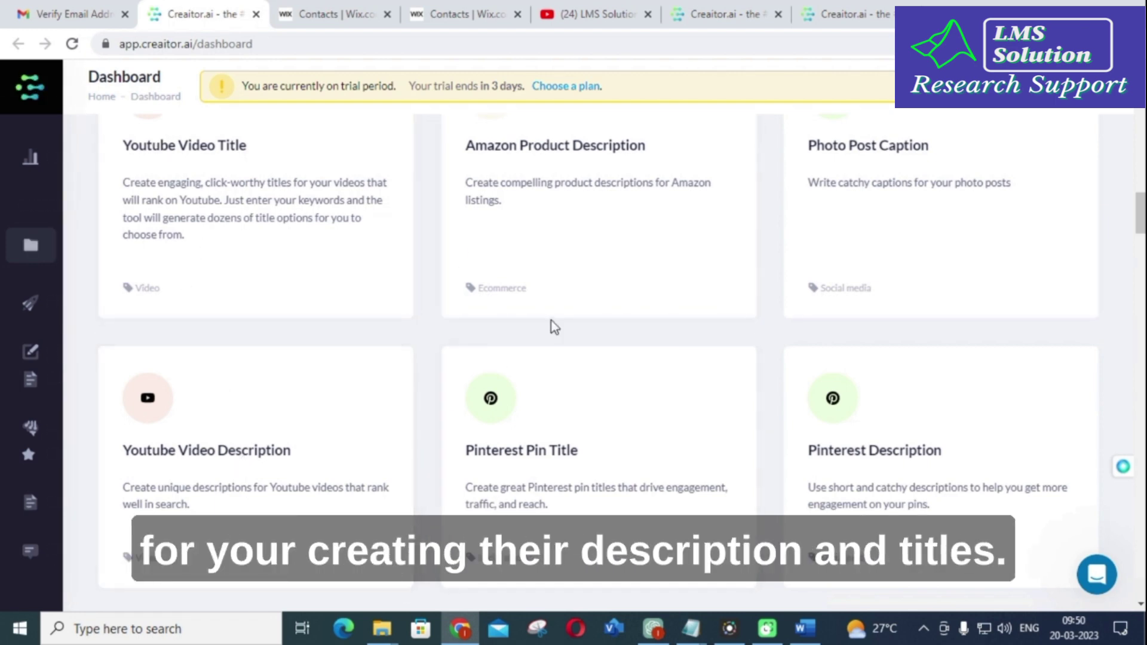
{"action": "scroll", "coordinate": [551, 325], "scroll_direction": "down", "scroll_amount": 3}
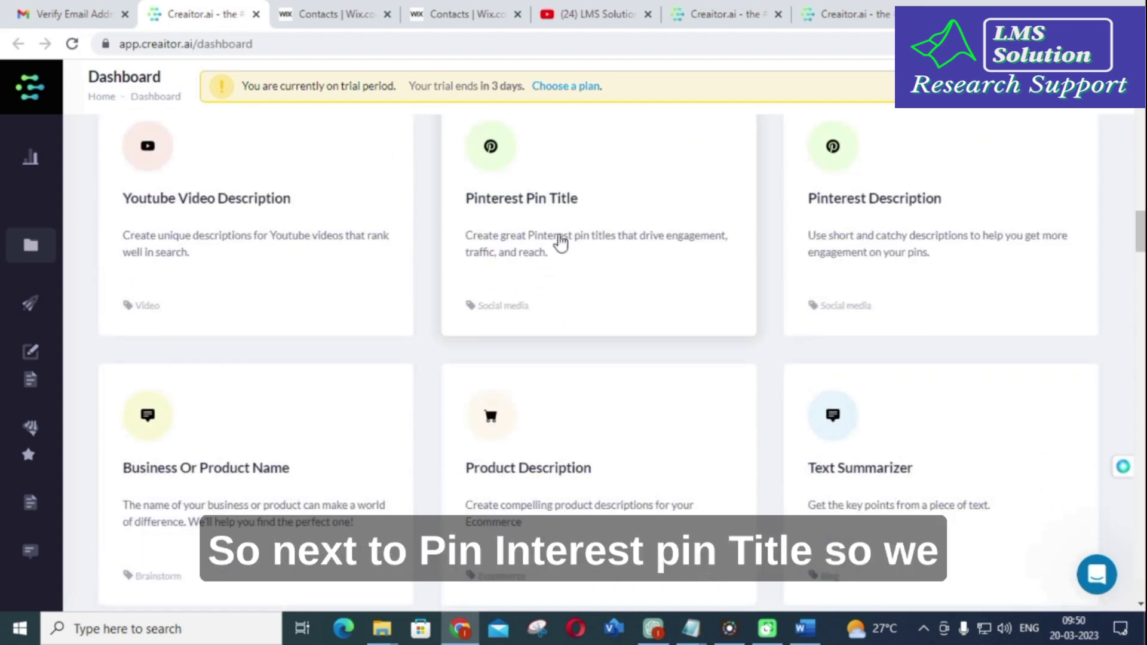
{"action": "scroll", "coordinate": [533, 276], "scroll_direction": "up", "scroll_amount": 1}
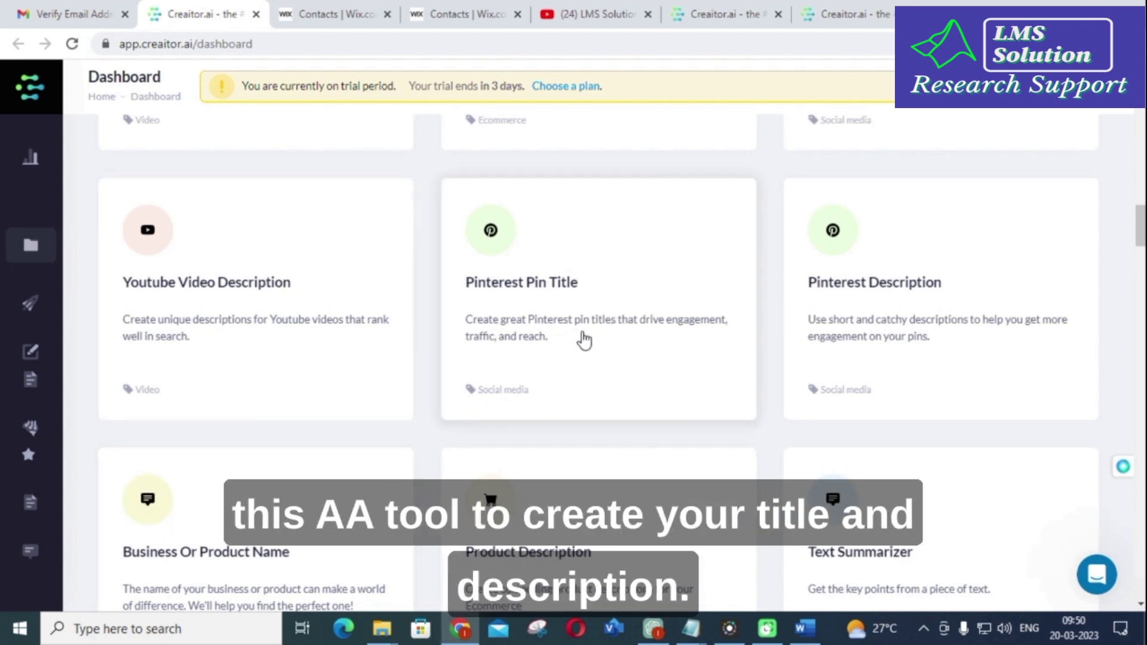
{"action": "scroll", "coordinate": [287, 333], "scroll_direction": "down", "scroll_amount": 3}
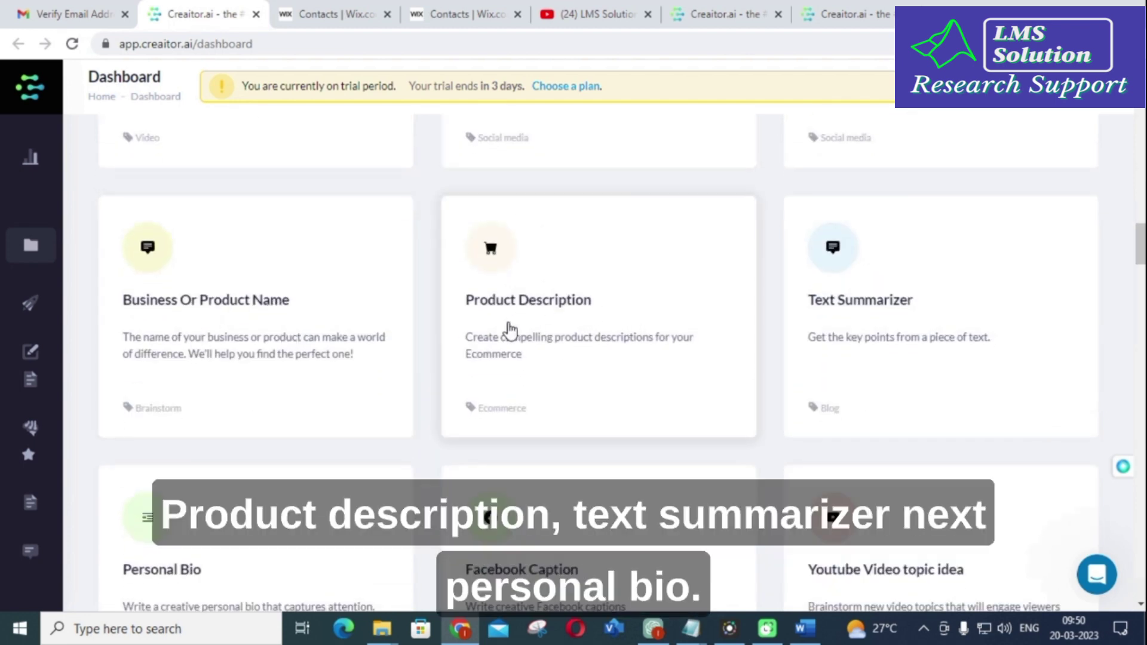
{"action": "scroll", "coordinate": [877, 321], "scroll_direction": "down", "scroll_amount": 2}
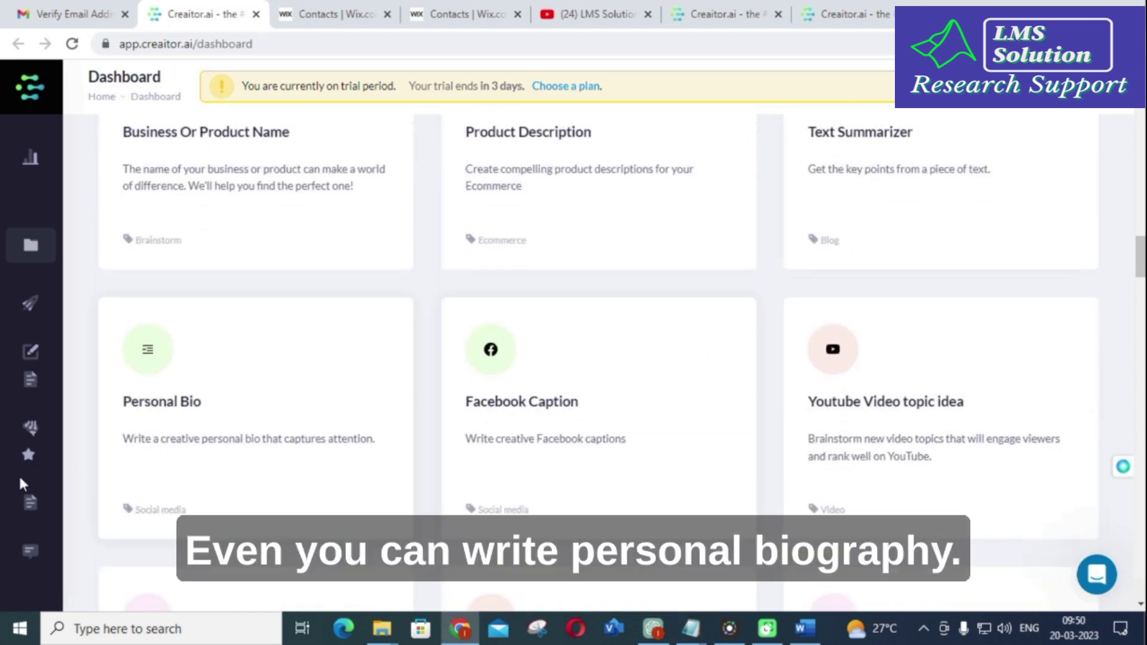
{"action": "scroll", "coordinate": [686, 349], "scroll_direction": "down", "scroll_amount": 1}
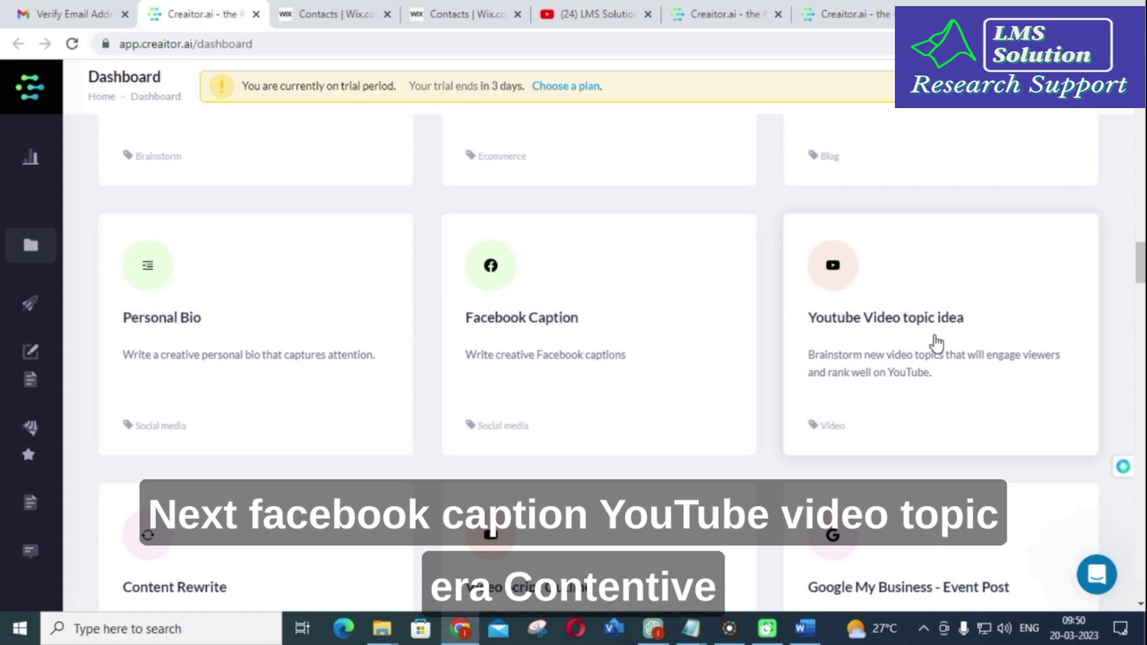
{"action": "scroll", "coordinate": [935, 342], "scroll_direction": "down", "scroll_amount": 2}
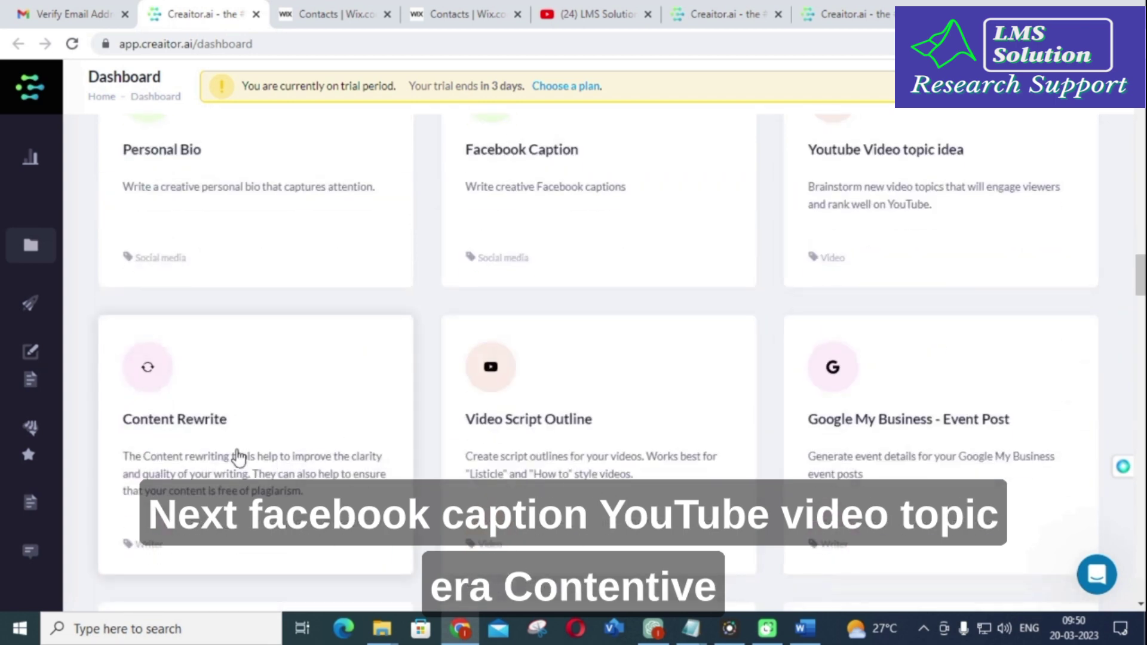
{"action": "scroll", "coordinate": [583, 379], "scroll_direction": "down", "scroll_amount": 2}
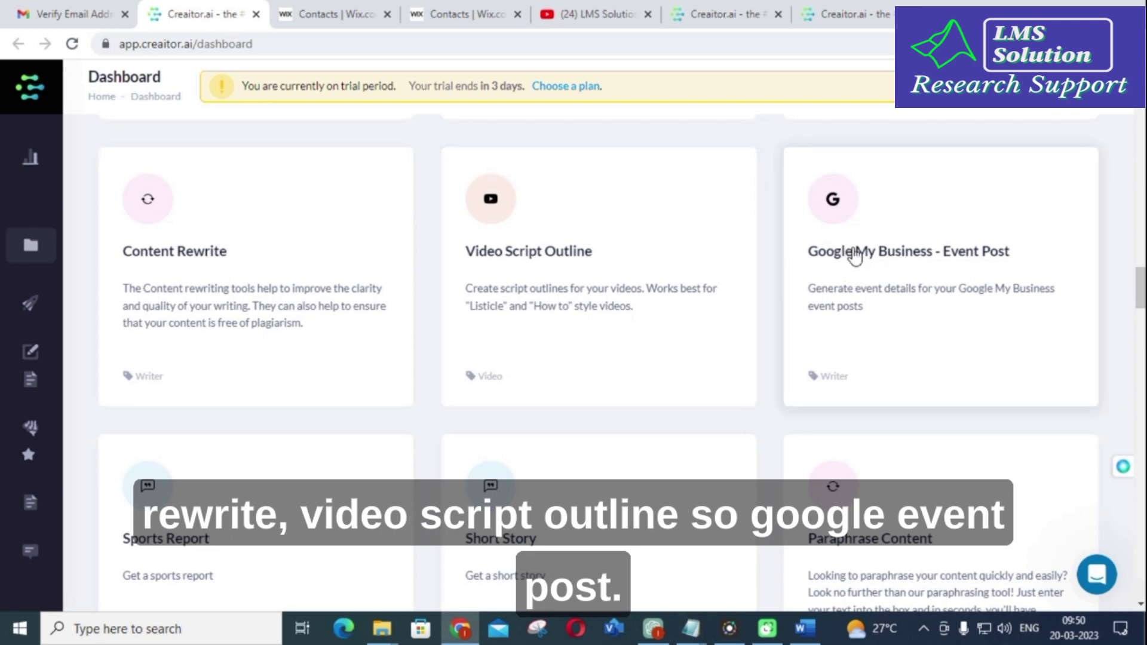
{"action": "scroll", "coordinate": [845, 262], "scroll_direction": "down", "scroll_amount": 3}
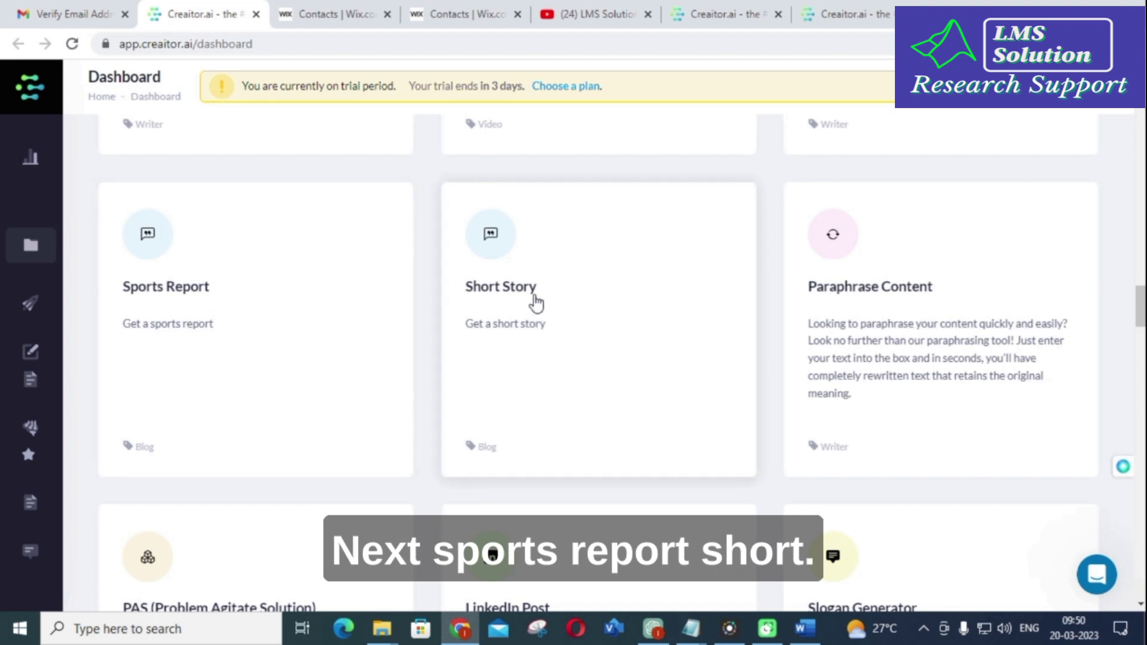
{"action": "scroll", "coordinate": [887, 303], "scroll_direction": "down", "scroll_amount": 2}
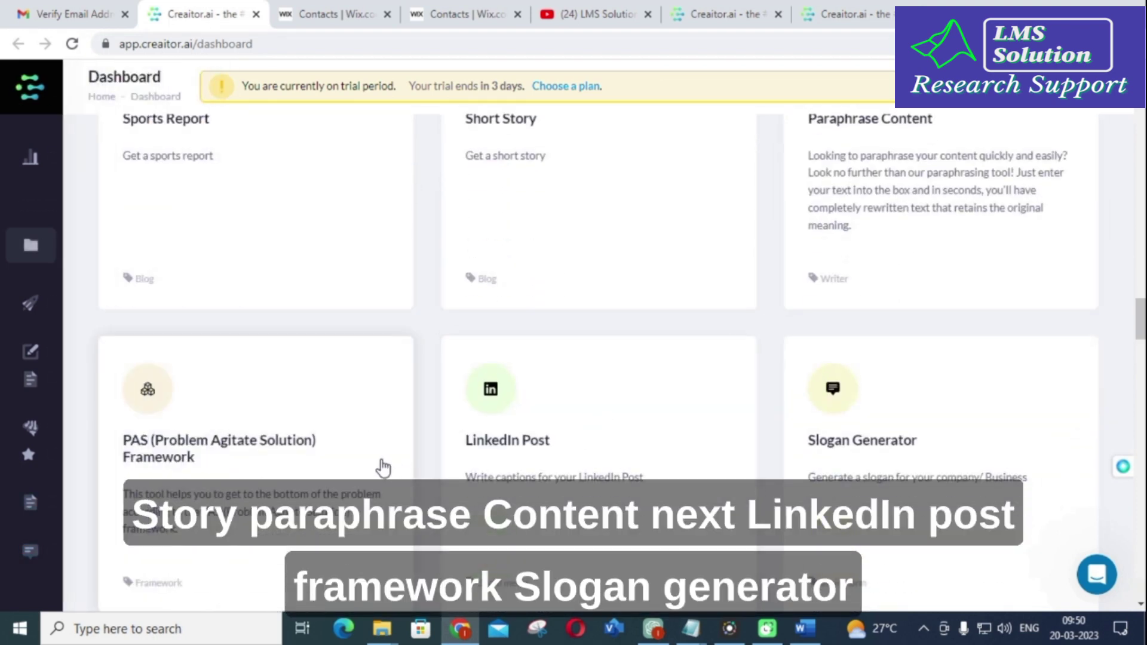
{"action": "scroll", "coordinate": [845, 423], "scroll_direction": "down", "scroll_amount": 1}
{"action": "scroll", "coordinate": [449, 475], "scroll_direction": "down", "scroll_amount": 2}
{"action": "scroll", "coordinate": [135, 484], "scroll_direction": "down", "scroll_amount": 2}
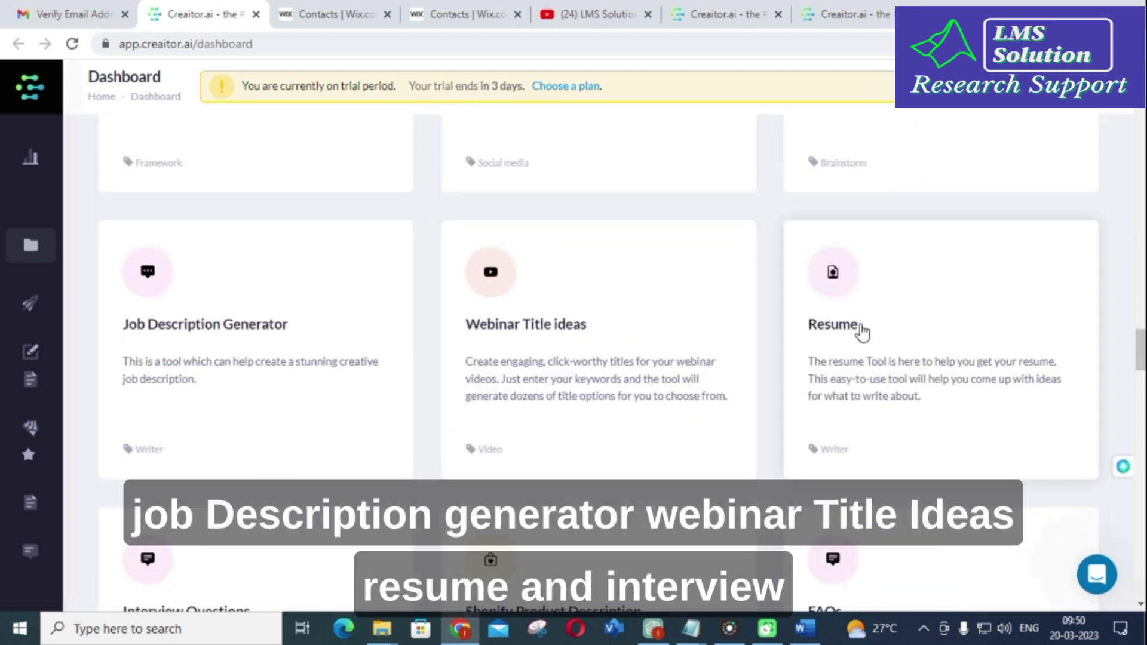
{"action": "scroll", "coordinate": [806, 358], "scroll_direction": "down", "scroll_amount": 3}
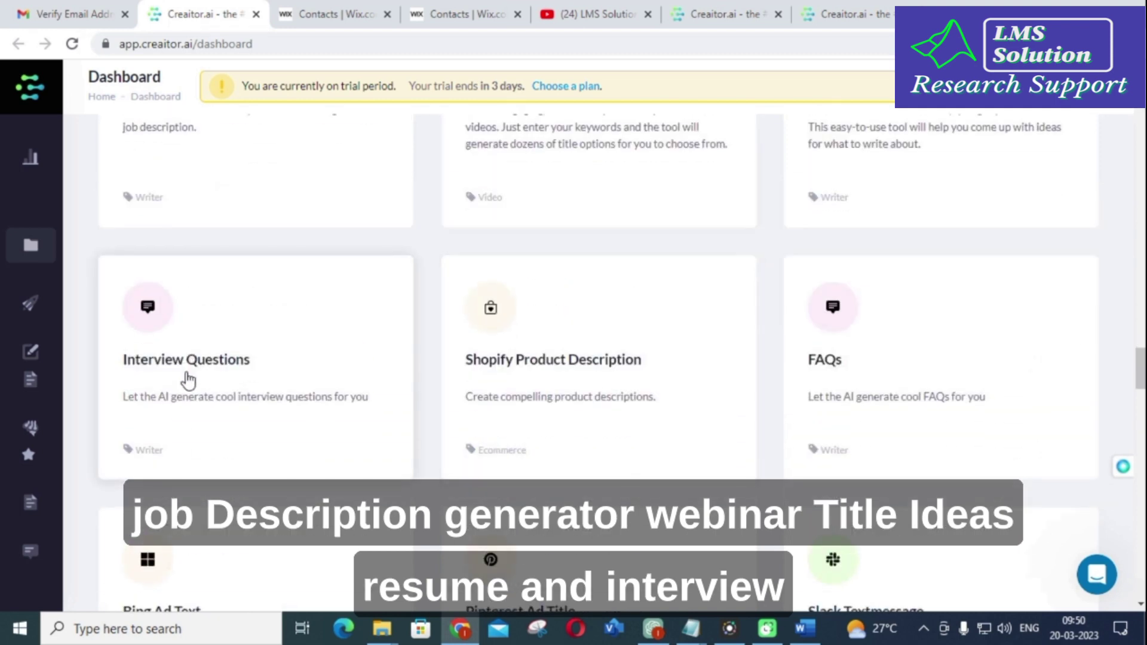
{"action": "scroll", "coordinate": [531, 384], "scroll_direction": "down", "scroll_amount": 1}
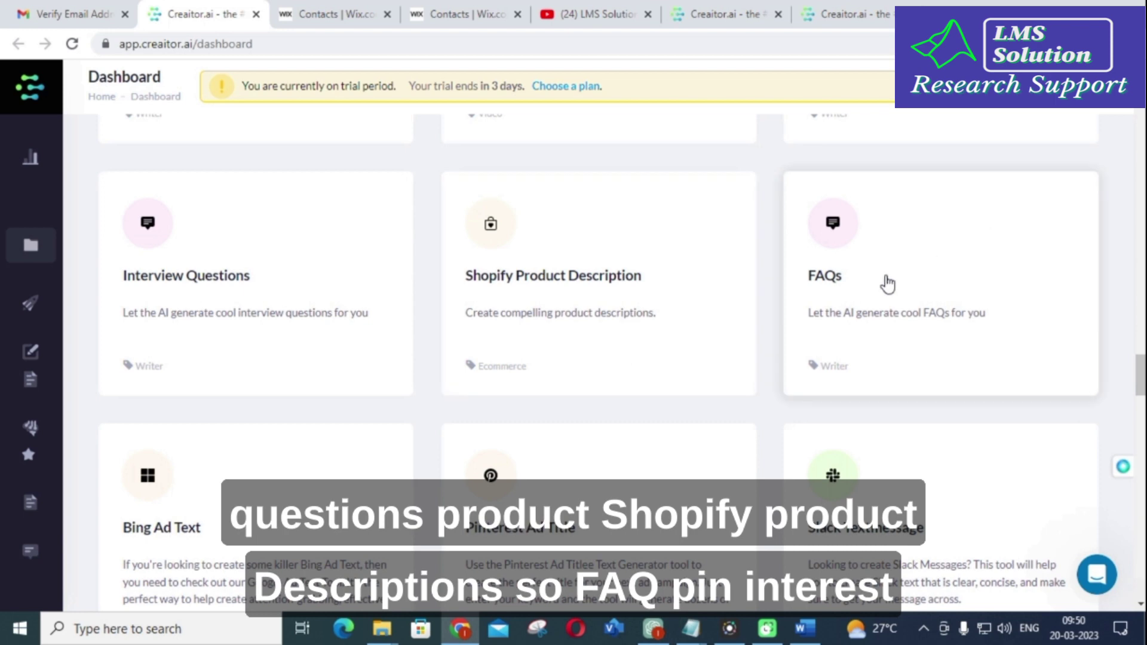
{"action": "scroll", "coordinate": [884, 284], "scroll_direction": "down", "scroll_amount": 3}
{"action": "scroll", "coordinate": [571, 305], "scroll_direction": "down", "scroll_amount": 2}
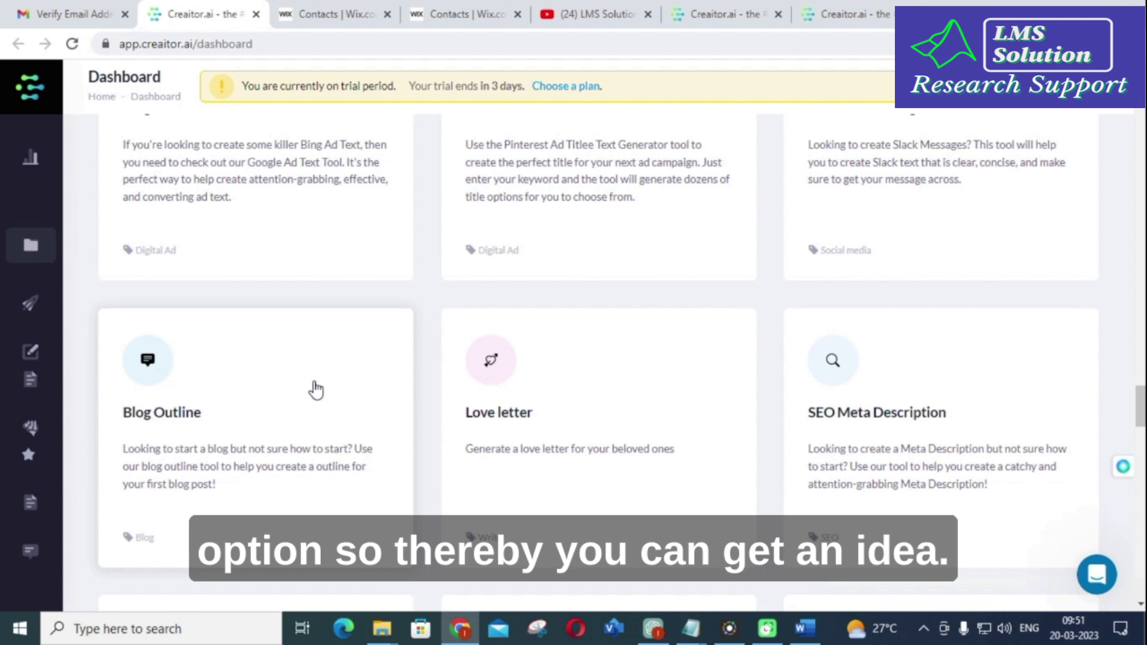
{"action": "scroll", "coordinate": [1063, 603], "scroll_direction": "up", "scroll_amount": 10}
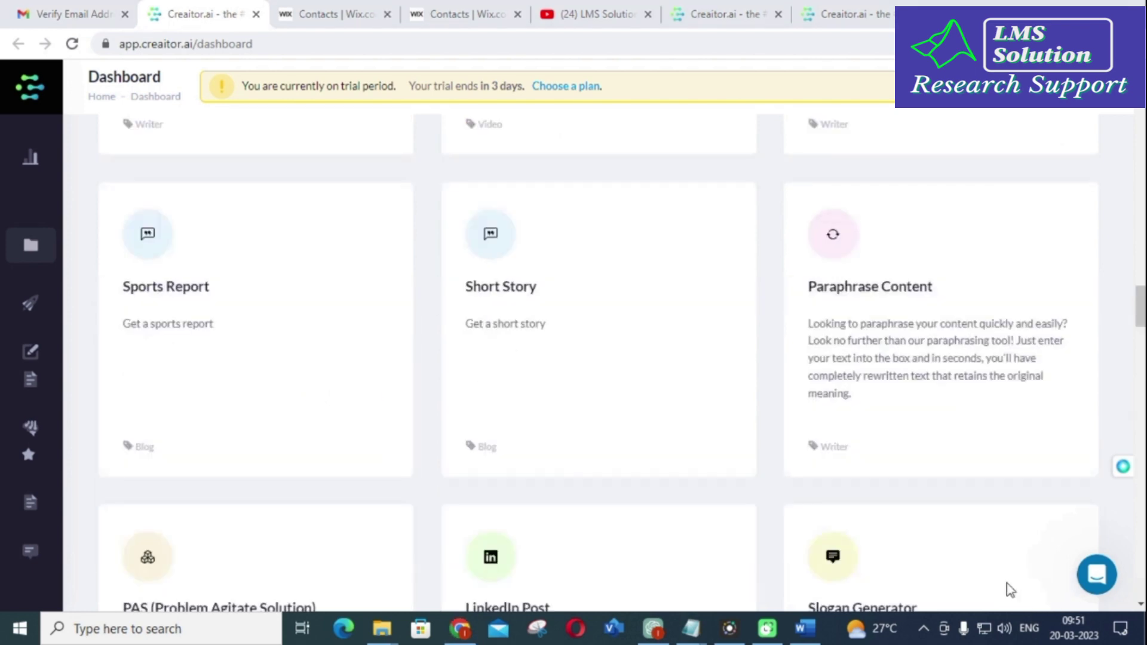
{"action": "left_click", "coordinate": [882, 302]}
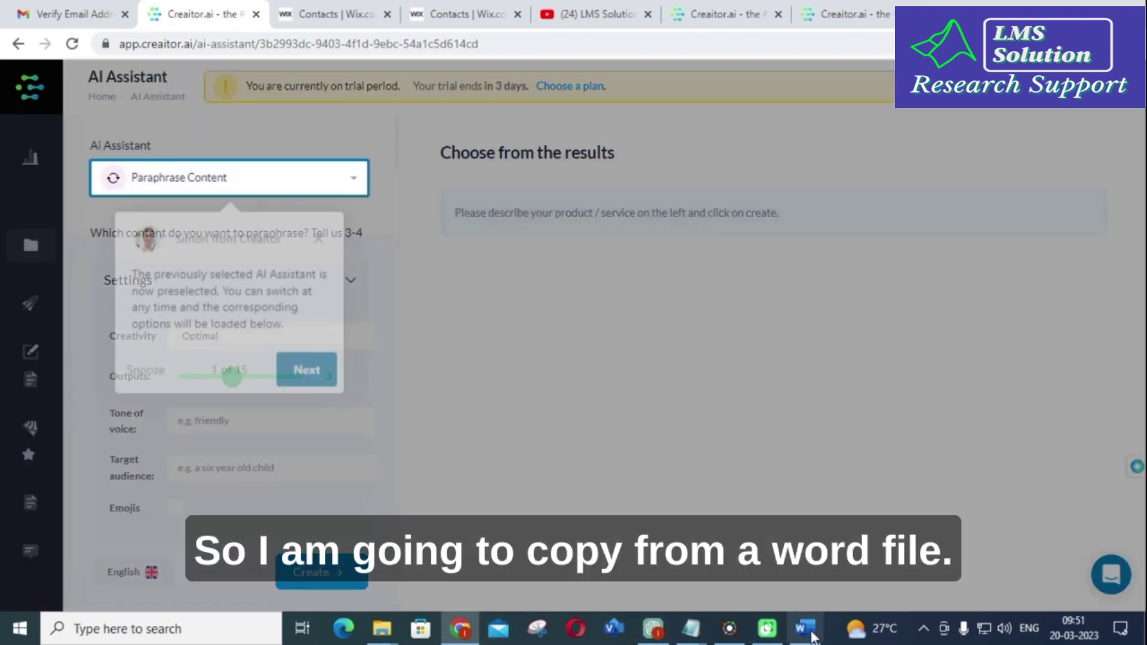
Select the stand-alone PV systems paragraph in Word and return to the Paraphrase Content form
{"action": "left_click", "coordinate": [805, 628]}
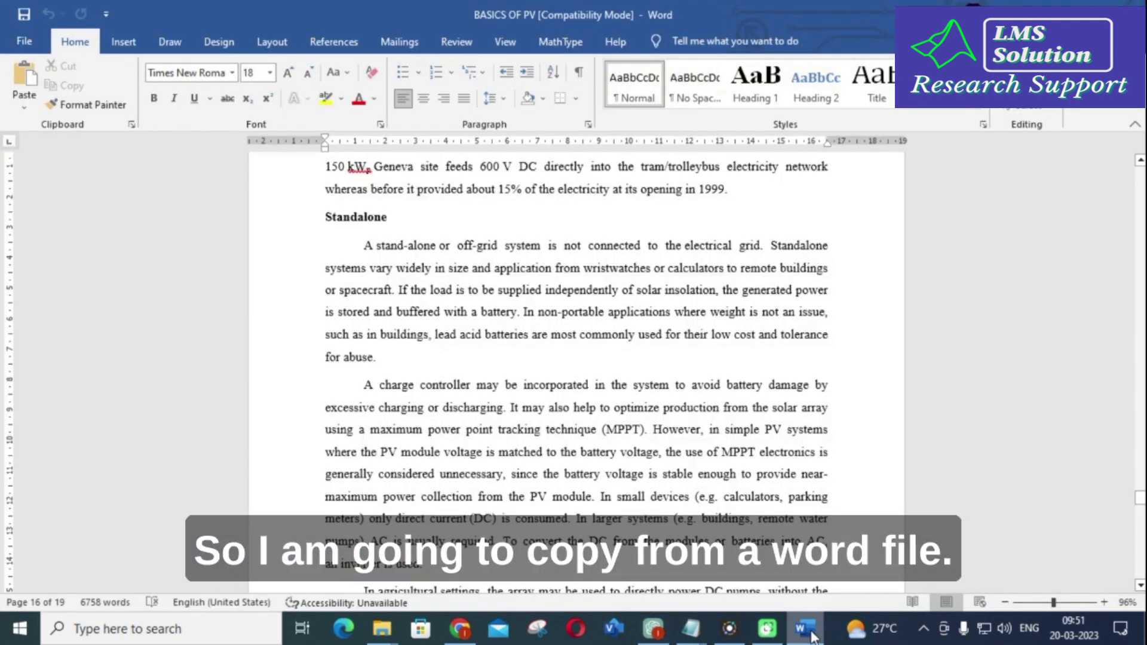
{"action": "left_click_drag", "start_coordinate": [365, 244], "coordinate": [383, 361]}
{"action": "key", "text": "ctrl+c"}
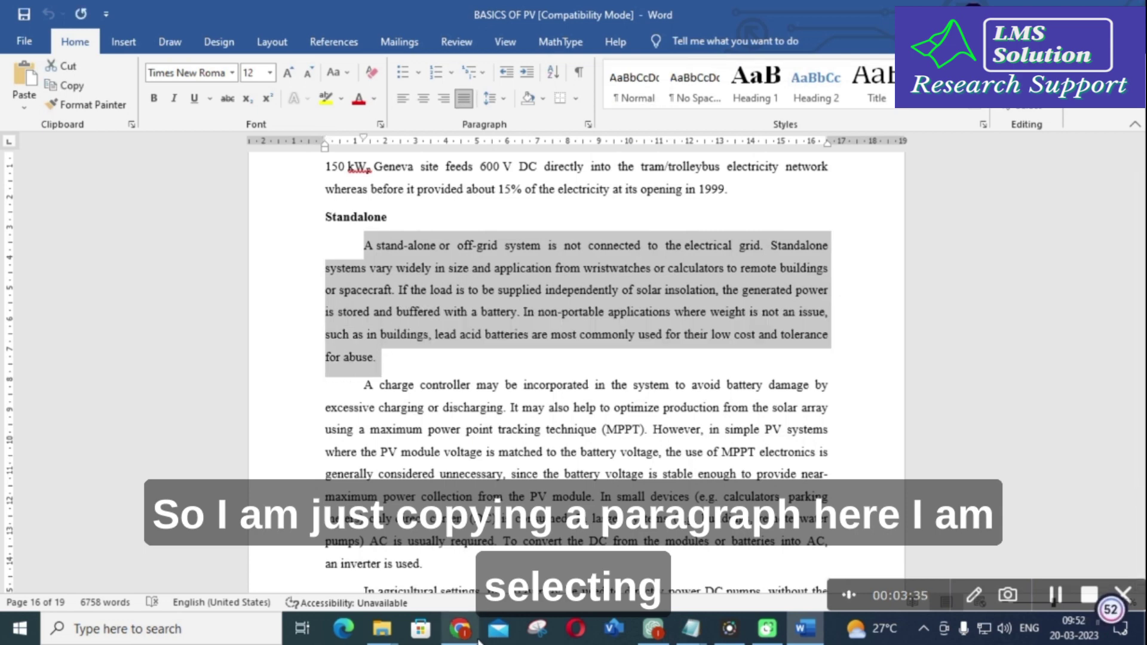
{"action": "left_click", "coordinate": [462, 629]}
Dismiss the tour popup and switch the AI Assistant to Content Rewrite
{"action": "left_click", "coordinate": [319, 237]}
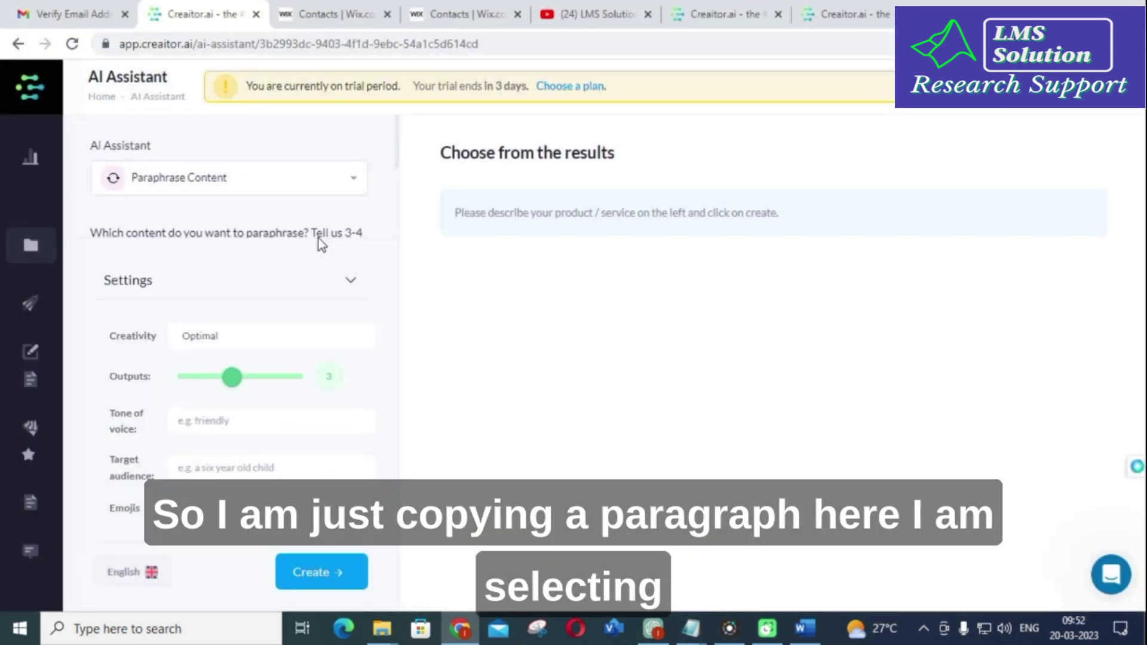
{"action": "left_click", "coordinate": [356, 179]}
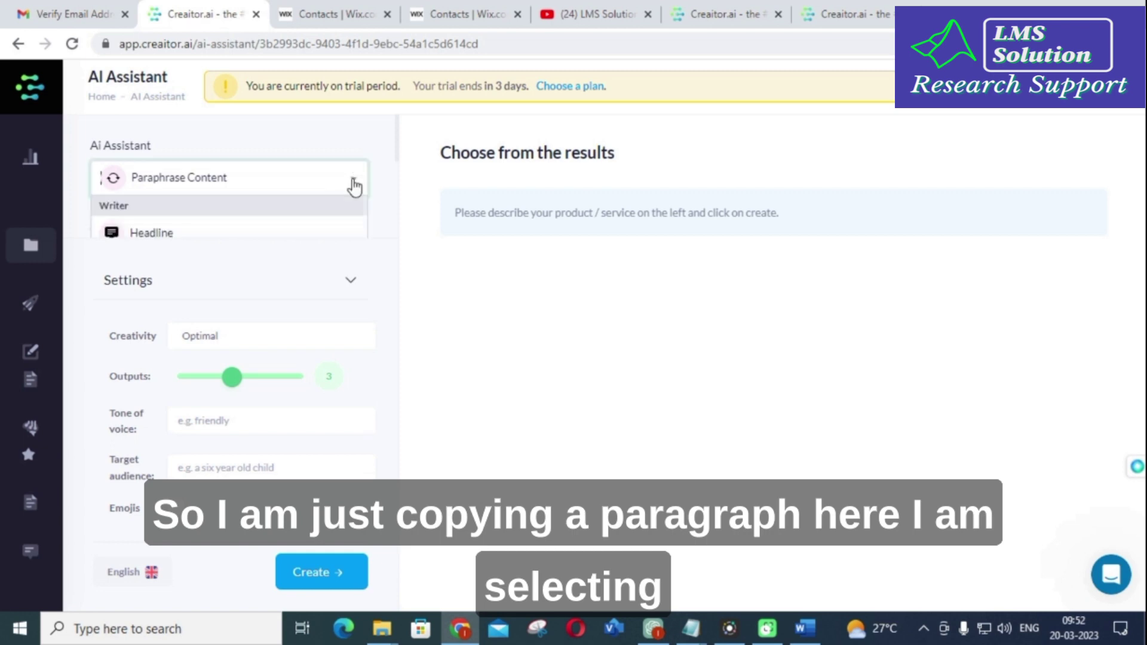
{"action": "left_click", "coordinate": [511, 212]}
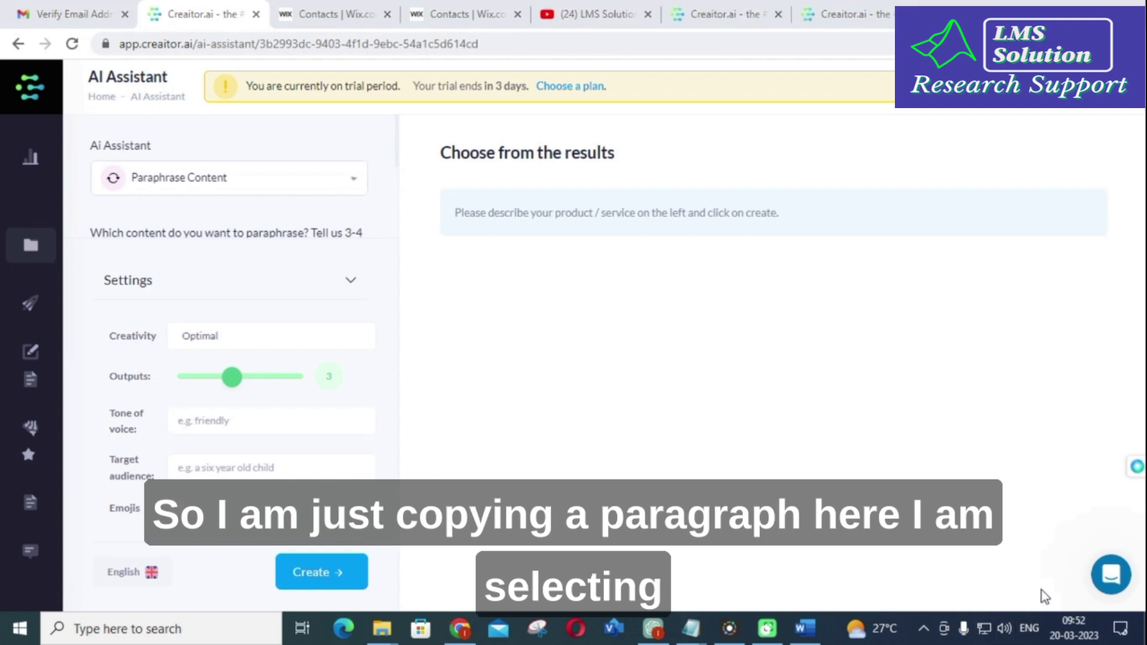
{"action": "left_click", "coordinate": [356, 176]}
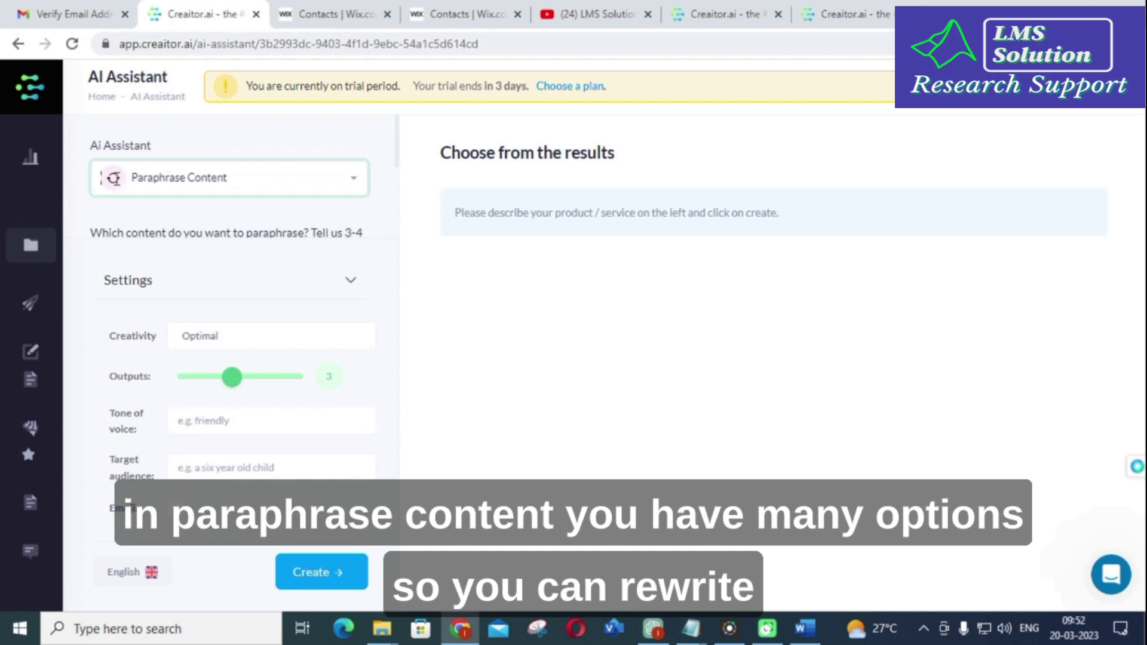
{"action": "type", "text": "re"}
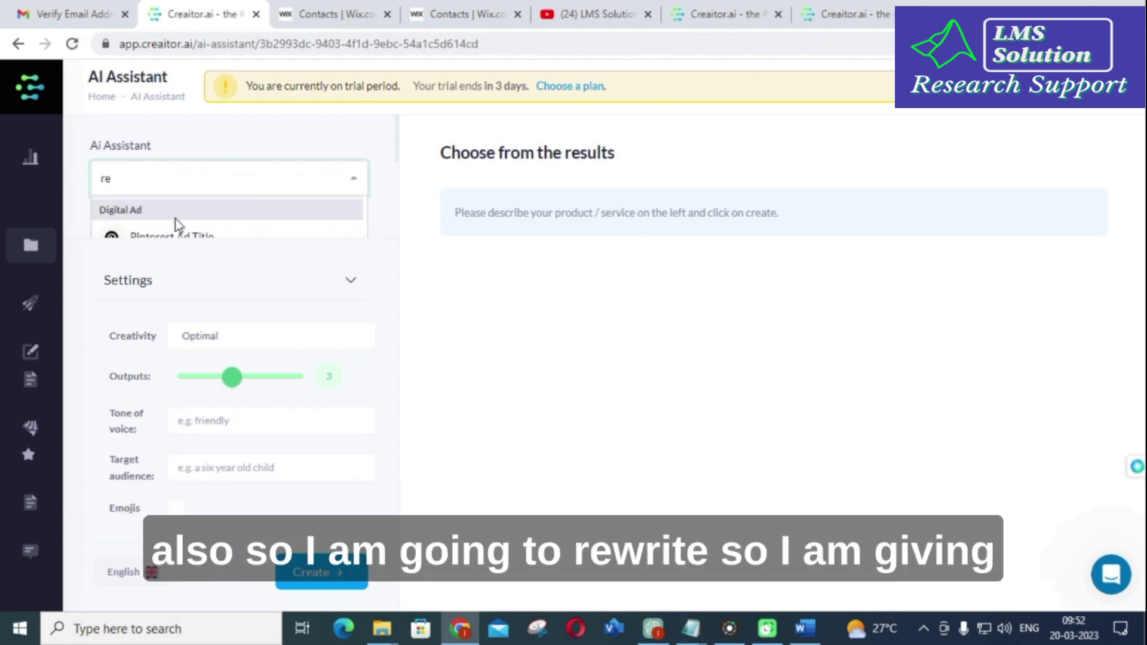
{"action": "type", "text": "wr"}
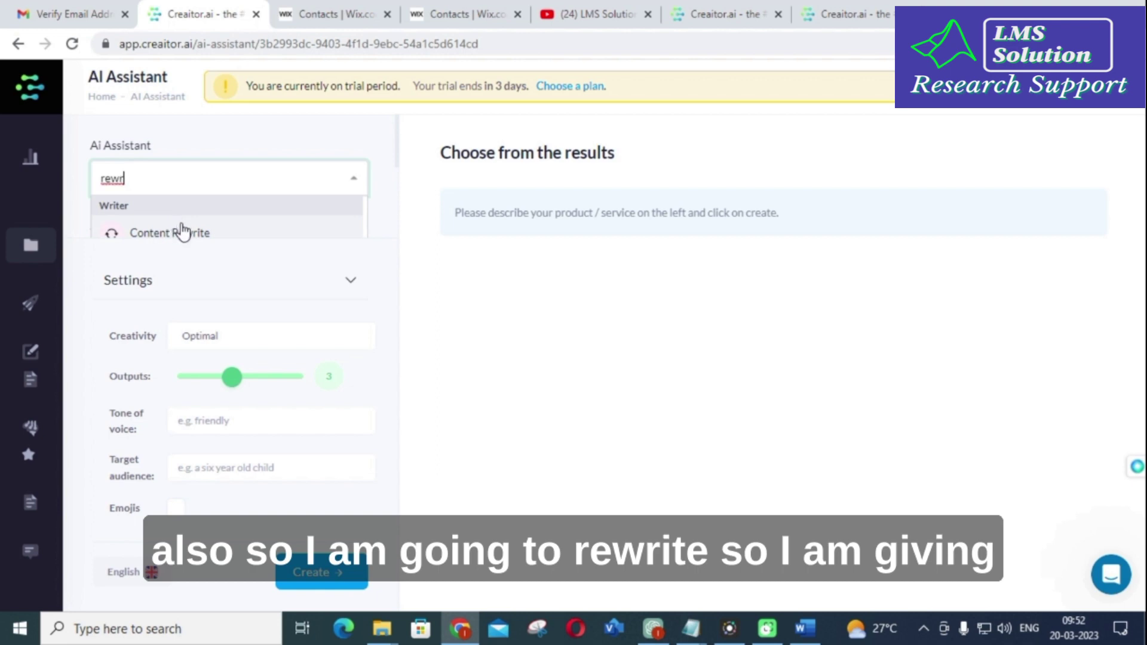
{"action": "left_click", "coordinate": [177, 228]}
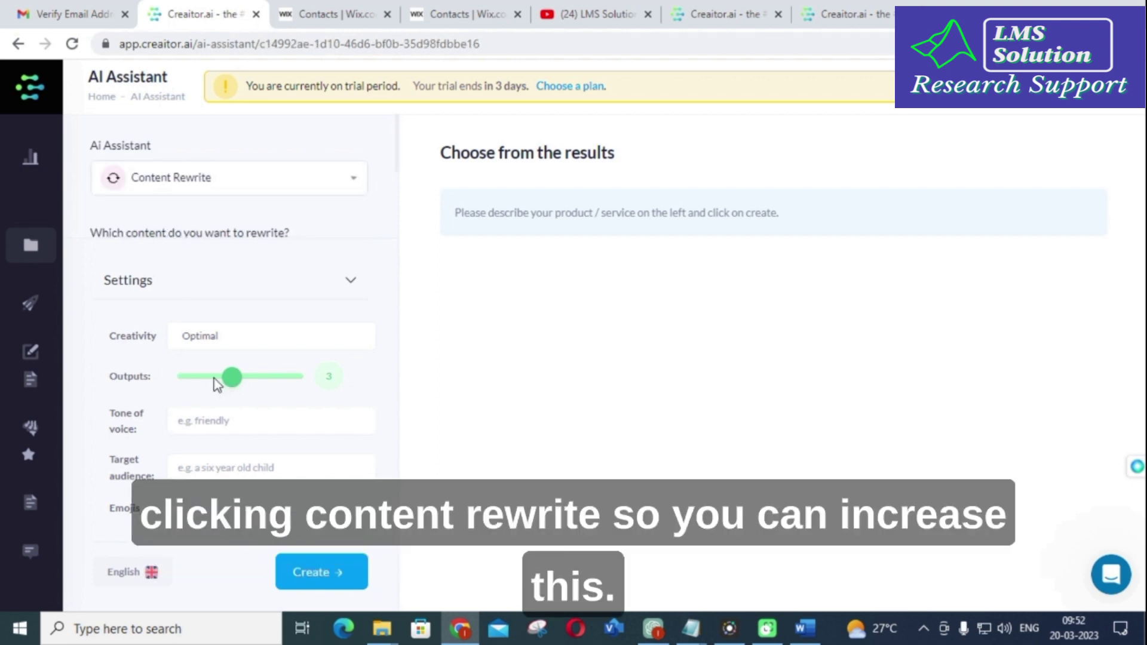
Set Outputs to 6, paste the stand-alone systems paragraph, and generate rewrites
{"action": "left_click_drag", "start_coordinate": [235, 379], "coordinate": [349, 376]}
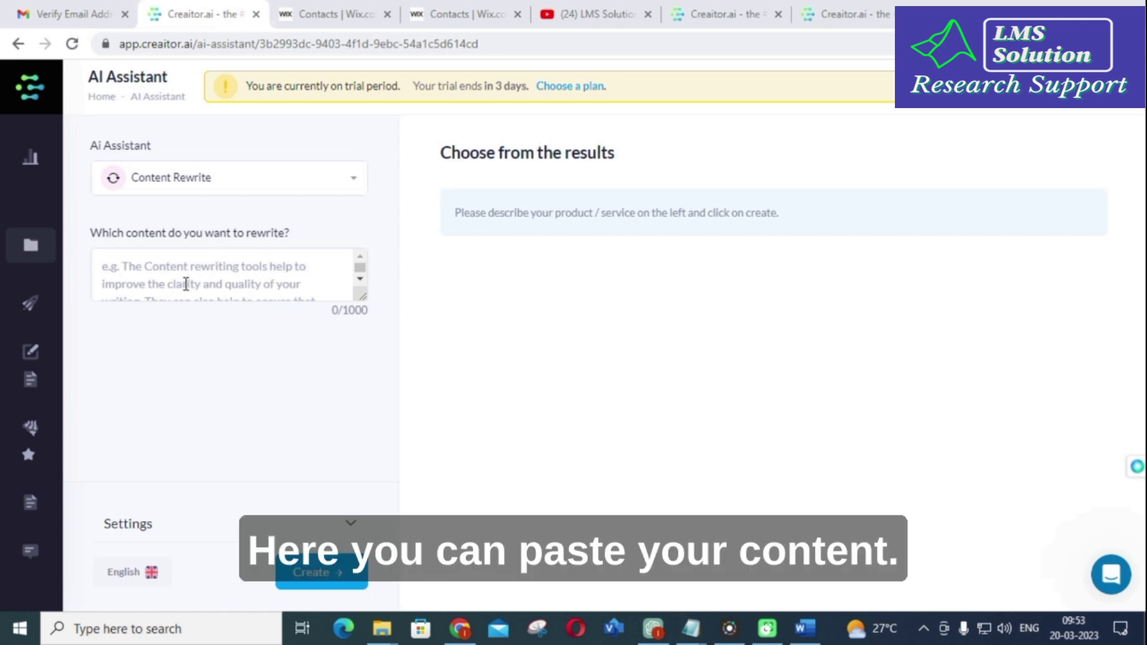
{"action": "left_click", "coordinate": [183, 279]}
{"action": "key", "text": "ctrl+v"}
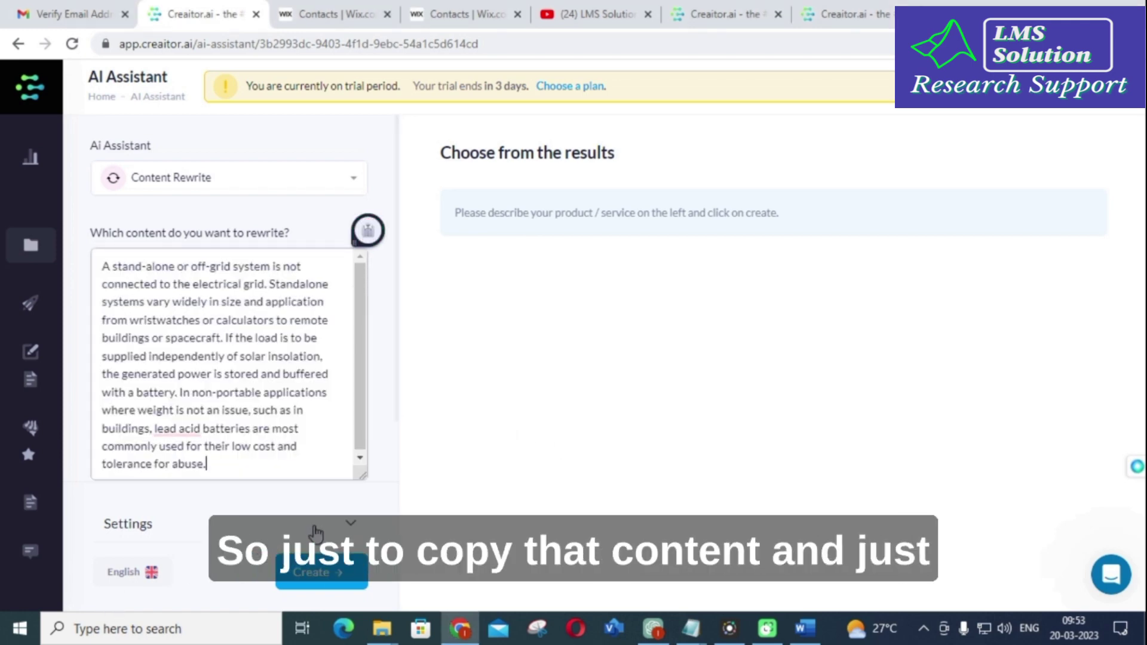
{"action": "left_click", "coordinate": [318, 574]}
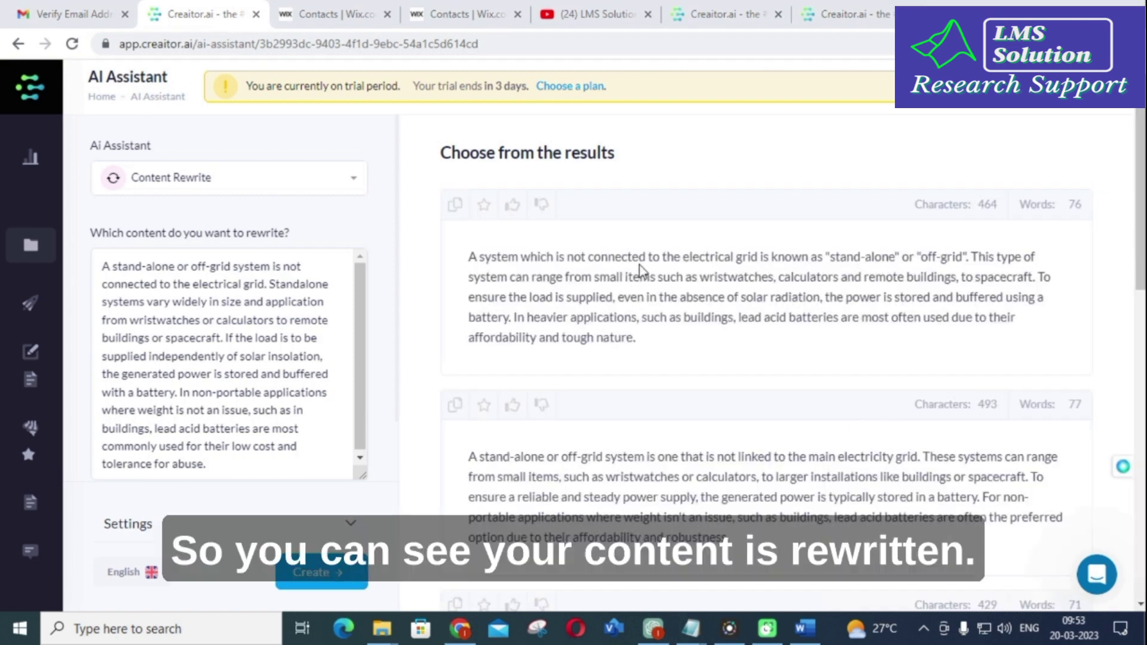
{"action": "scroll", "coordinate": [632, 269], "scroll_direction": "down", "scroll_amount": 2}
{"action": "scroll", "coordinate": [626, 275], "scroll_direction": "up", "scroll_amount": 1}
{"action": "scroll", "coordinate": [626, 275], "scroll_direction": "up", "scroll_amount": 1}
{"action": "scroll", "coordinate": [614, 291], "scroll_direction": "down", "scroll_amount": 3}
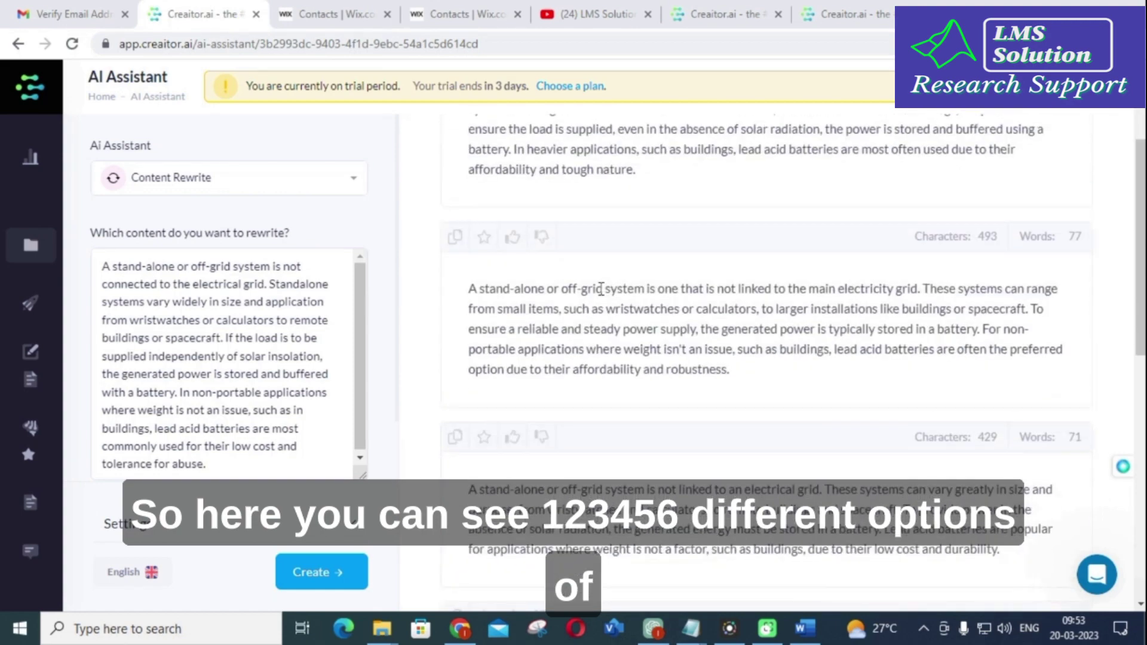
{"action": "scroll", "coordinate": [601, 291], "scroll_direction": "down", "scroll_amount": 1}
{"action": "scroll", "coordinate": [557, 292], "scroll_direction": "down", "scroll_amount": 3}
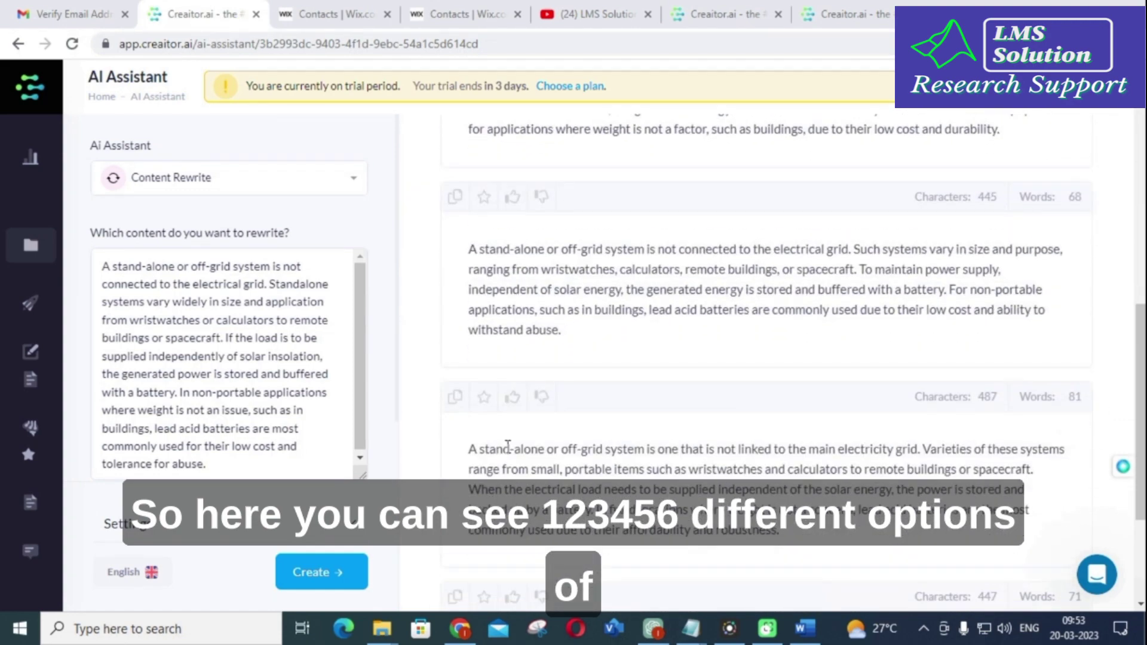
{"action": "scroll", "coordinate": [538, 377], "scroll_direction": "down", "scroll_amount": 2}
{"action": "scroll", "coordinate": [651, 409], "scroll_direction": "down", "scroll_amount": 1}
{"action": "scroll", "coordinate": [650, 403], "scroll_direction": "up", "scroll_amount": 2}
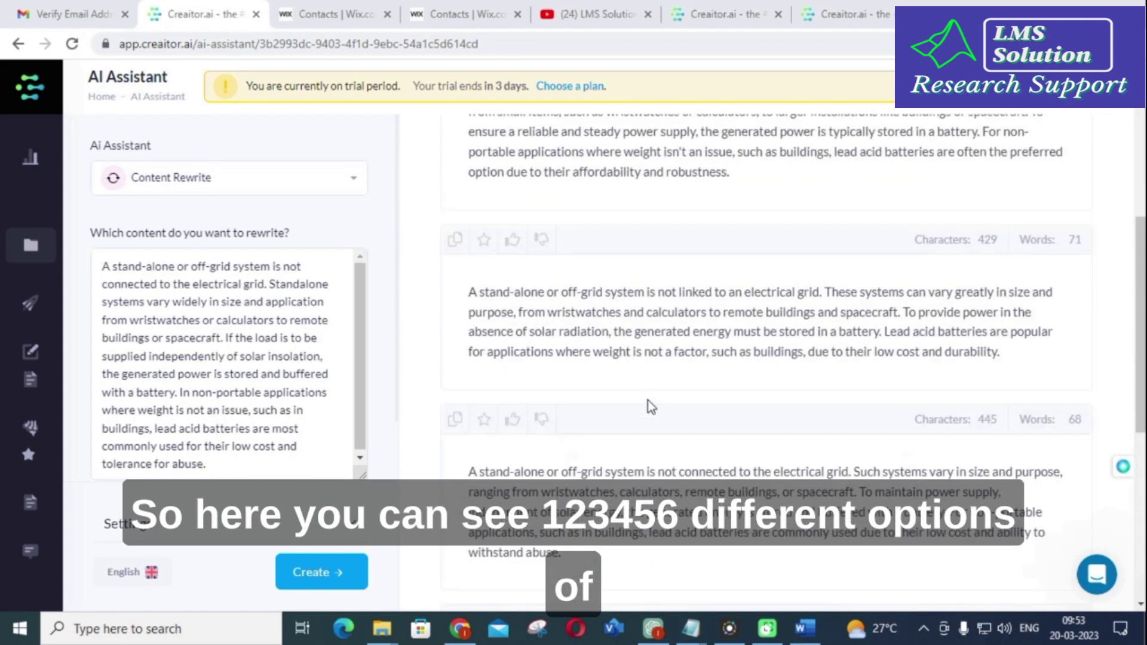
{"action": "scroll", "coordinate": [646, 398], "scroll_direction": "up", "scroll_amount": 3}
{"action": "scroll", "coordinate": [645, 392], "scroll_direction": "up", "scroll_amount": 2}
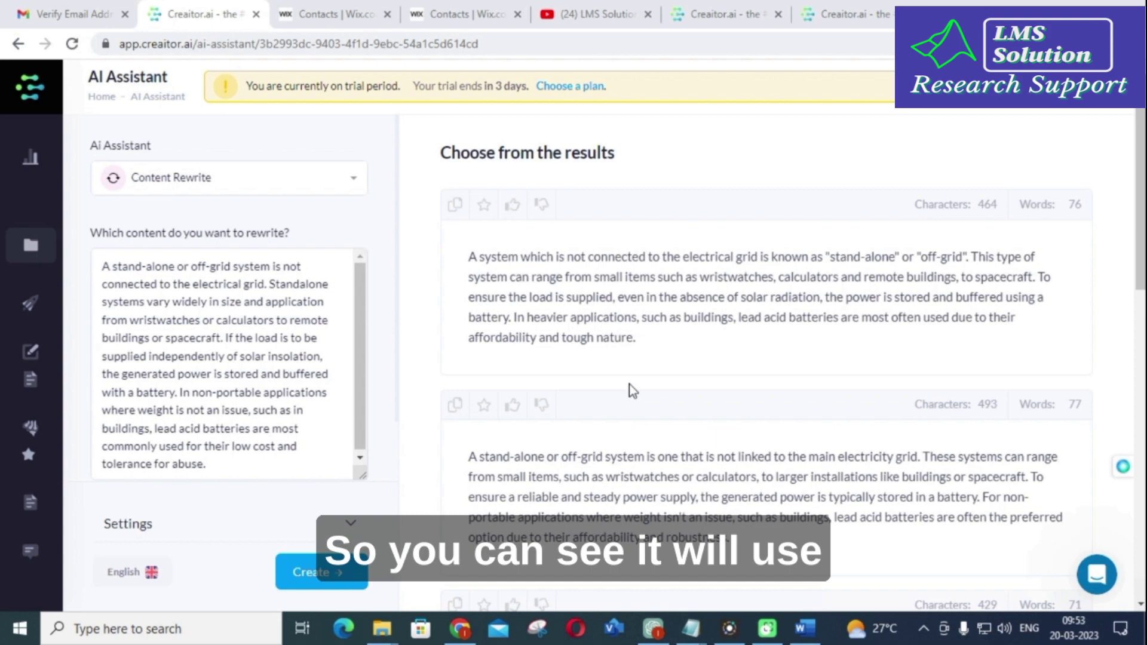
{"action": "scroll", "coordinate": [1011, 300], "scroll_direction": "down", "scroll_amount": 1}
{"action": "scroll", "coordinate": [1010, 300], "scroll_direction": "down", "scroll_amount": 4}
{"action": "scroll", "coordinate": [971, 283], "scroll_direction": "down", "scroll_amount": 1}
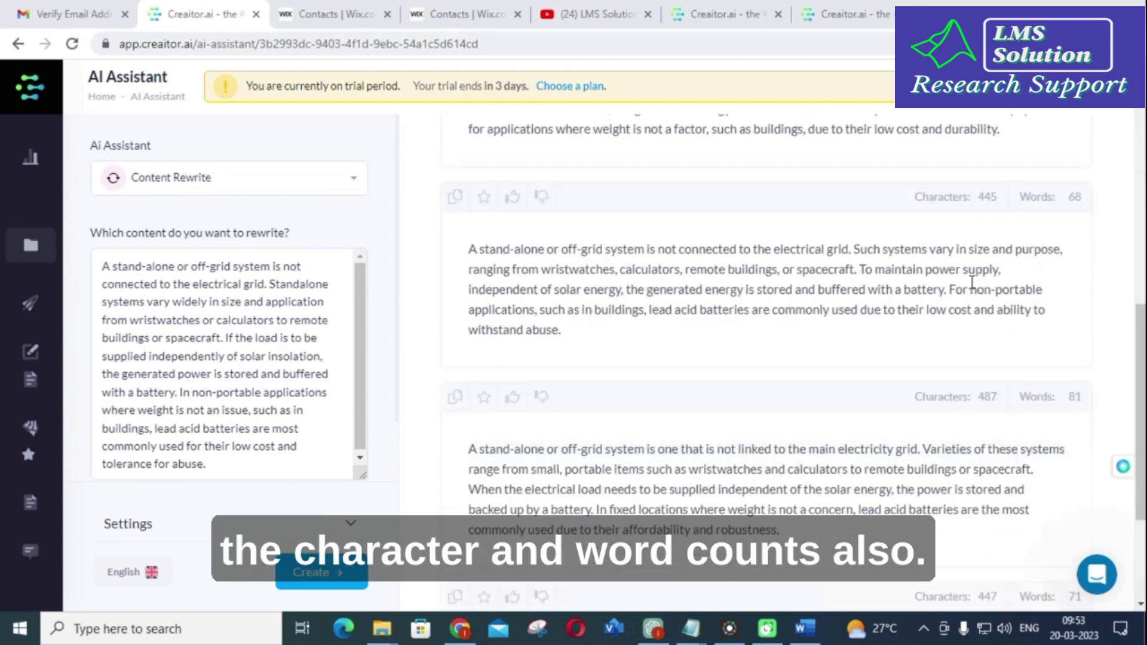
{"action": "scroll", "coordinate": [950, 296], "scroll_direction": "down", "scroll_amount": 2}
{"action": "scroll", "coordinate": [803, 310], "scroll_direction": "up", "scroll_amount": 6}
{"action": "scroll", "coordinate": [776, 295], "scroll_direction": "up", "scroll_amount": 2}
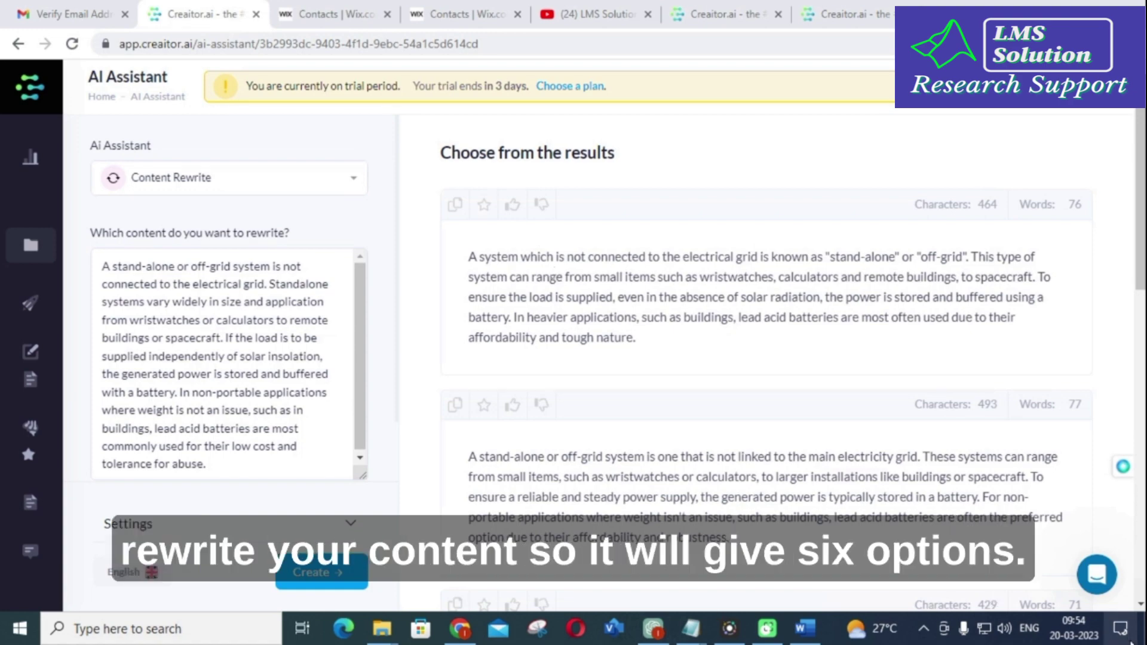
{"action": "scroll", "coordinate": [709, 311], "scroll_direction": "down", "scroll_amount": 3}
{"action": "scroll", "coordinate": [702, 312], "scroll_direction": "down", "scroll_amount": 1}
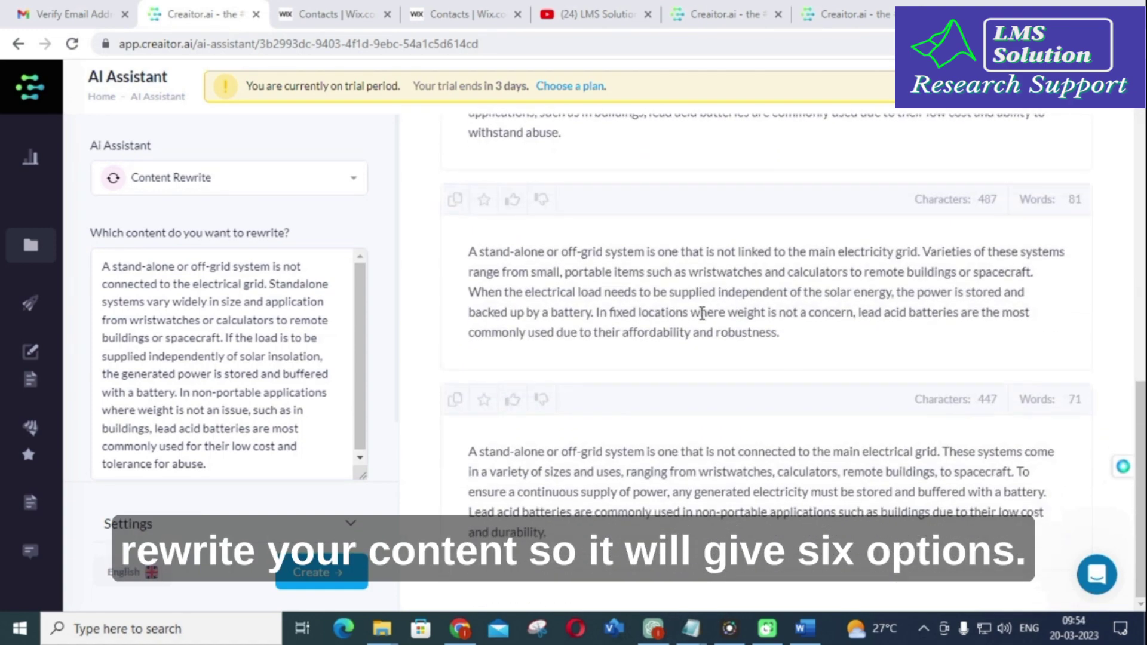
{"action": "scroll", "coordinate": [698, 316], "scroll_direction": "down", "scroll_amount": 2}
{"action": "scroll", "coordinate": [697, 315], "scroll_direction": "up", "scroll_amount": 2}
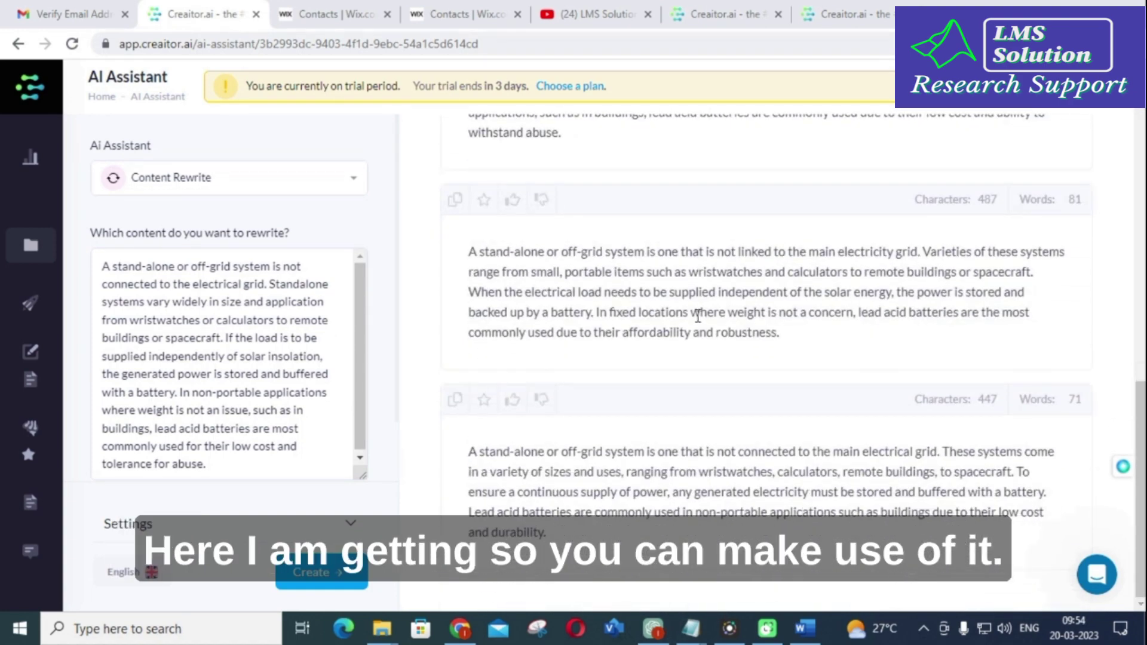
{"action": "scroll", "coordinate": [697, 315], "scroll_direction": "up", "scroll_amount": 3}
{"action": "scroll", "coordinate": [697, 315], "scroll_direction": "up", "scroll_amount": 3}
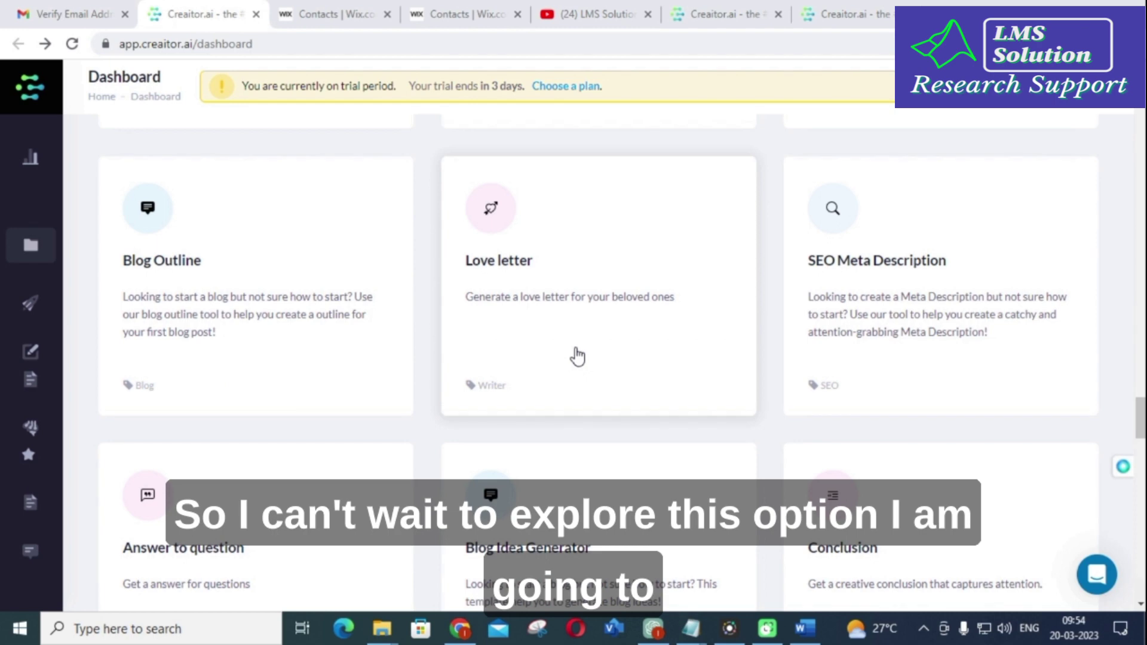
{"action": "scroll", "coordinate": [574, 360], "scroll_direction": "up", "scroll_amount": 1}
Open the Love letter card from the Dashboard
{"action": "left_click", "coordinate": [492, 307]}
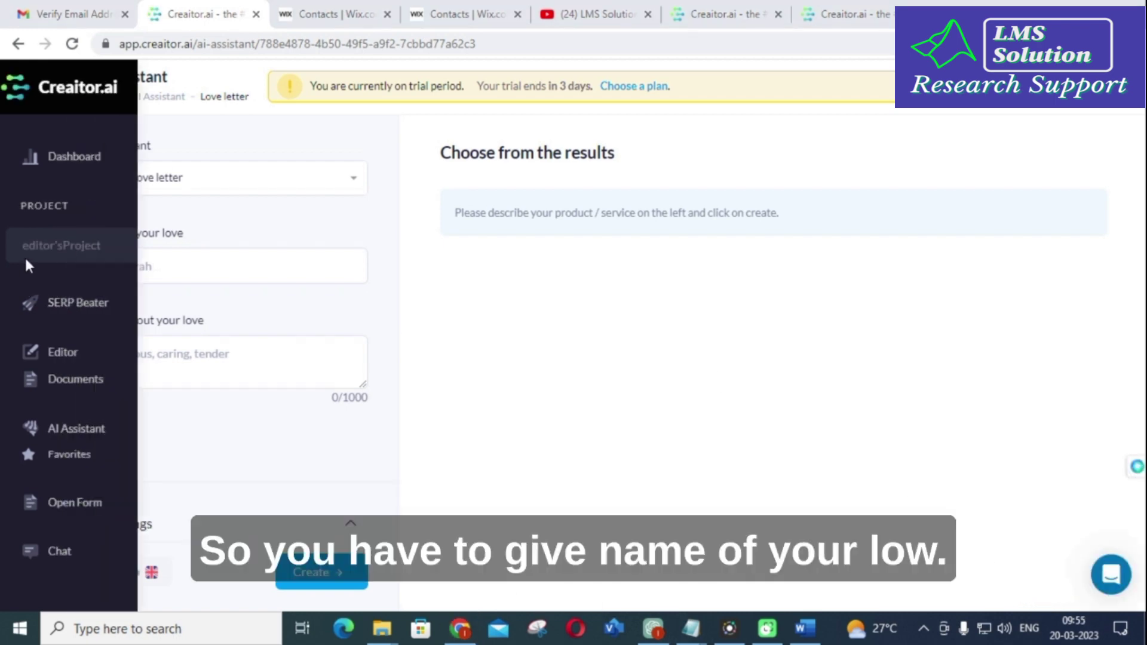
Enter love's name 'xxxx' with traits 'caring, sweet very lovable good looking' and create letters
{"action": "left_click", "coordinate": [266, 265]}
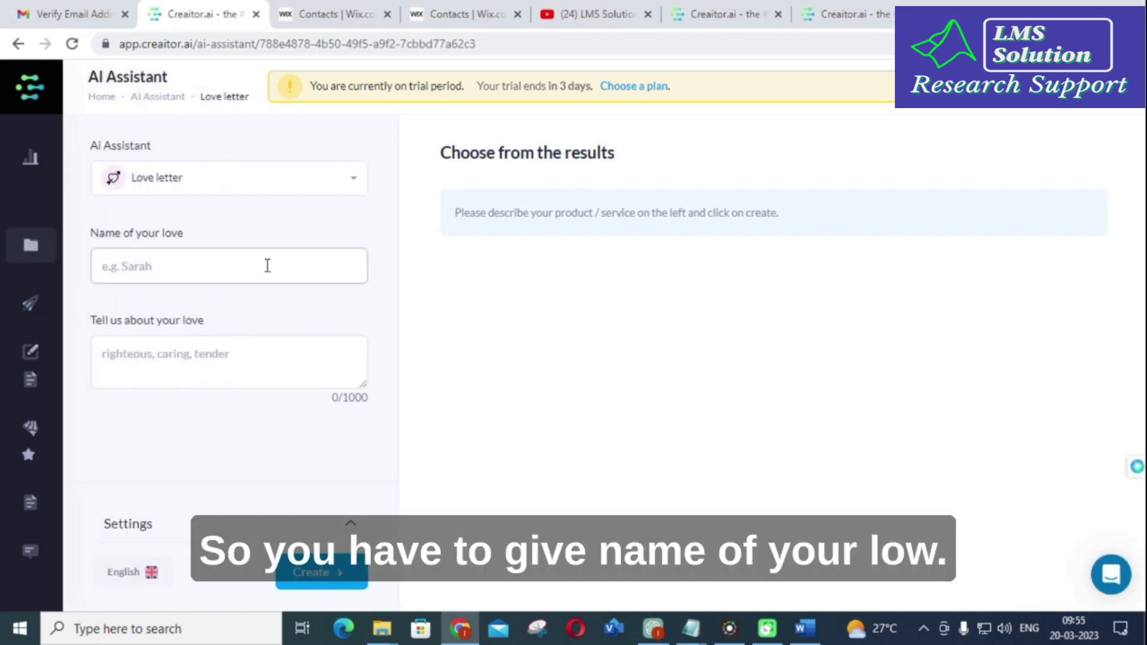
{"action": "type", "text": "xxxx"}
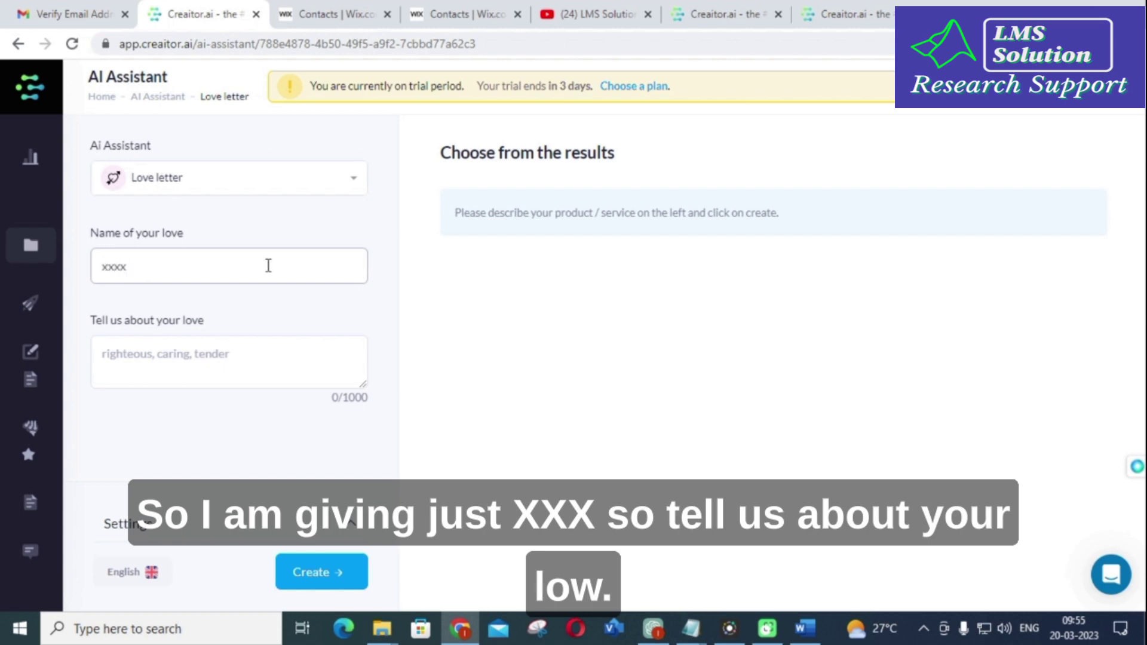
{"action": "left_click", "coordinate": [200, 354]}
{"action": "type", "text": "car"}
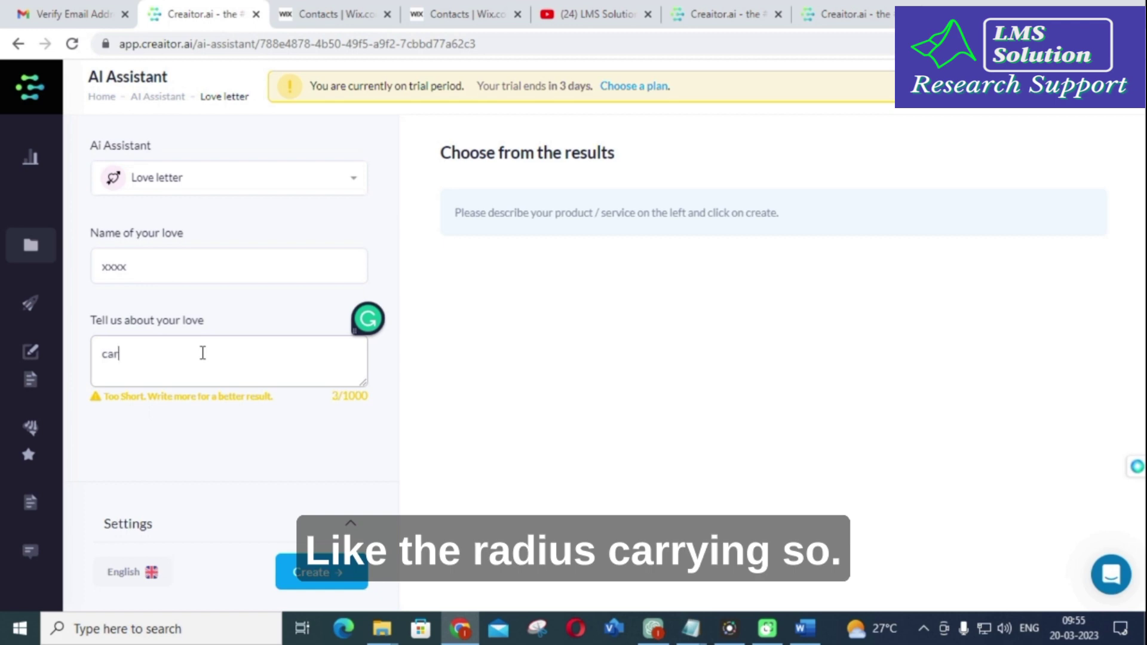
{"action": "type", "text": "ing"}
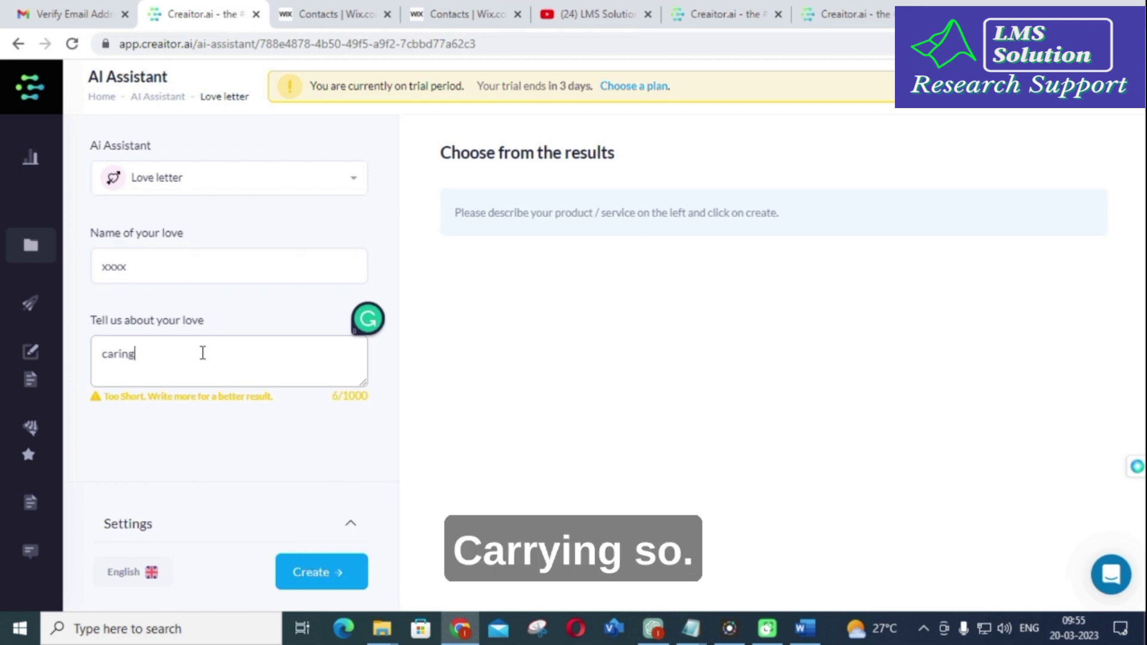
{"action": "type", "text": ", s"}
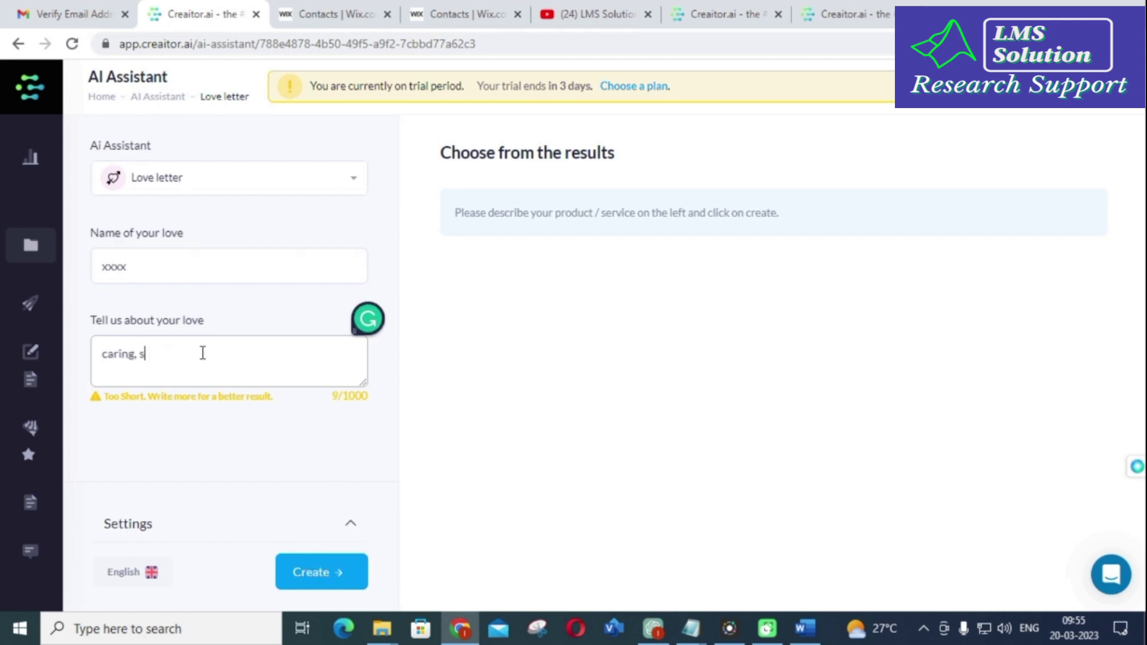
{"action": "type", "text": "weet"}
{"action": "type", "text": ","}
{"action": "key", "text": "BackSpace"}
{"action": "key", "text": "BackSpace"}
{"action": "type", "text": "er"}
{"action": "type", "text": "e"}
{"action": "key", "text": "BackSpace"}
{"action": "key", "text": "BackSpace"}
{"action": "key", "text": "BackSpace"}
{"action": "key", "text": "BackSpace"}
{"action": "type", "text": "le good looking"}
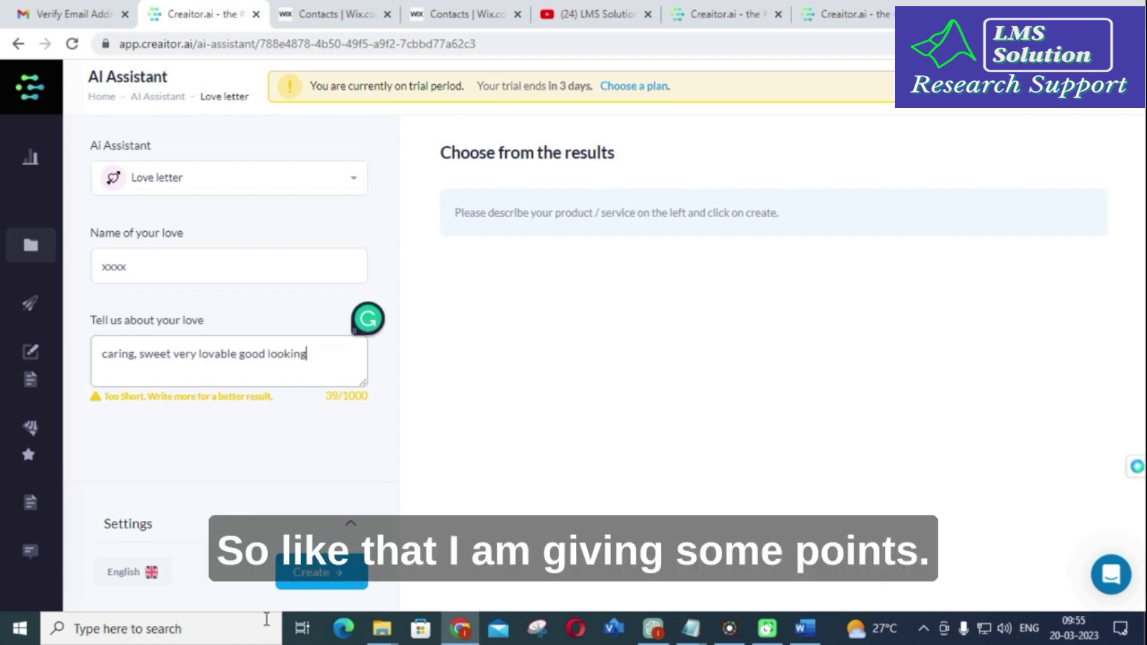
{"action": "left_click", "coordinate": [317, 576]}
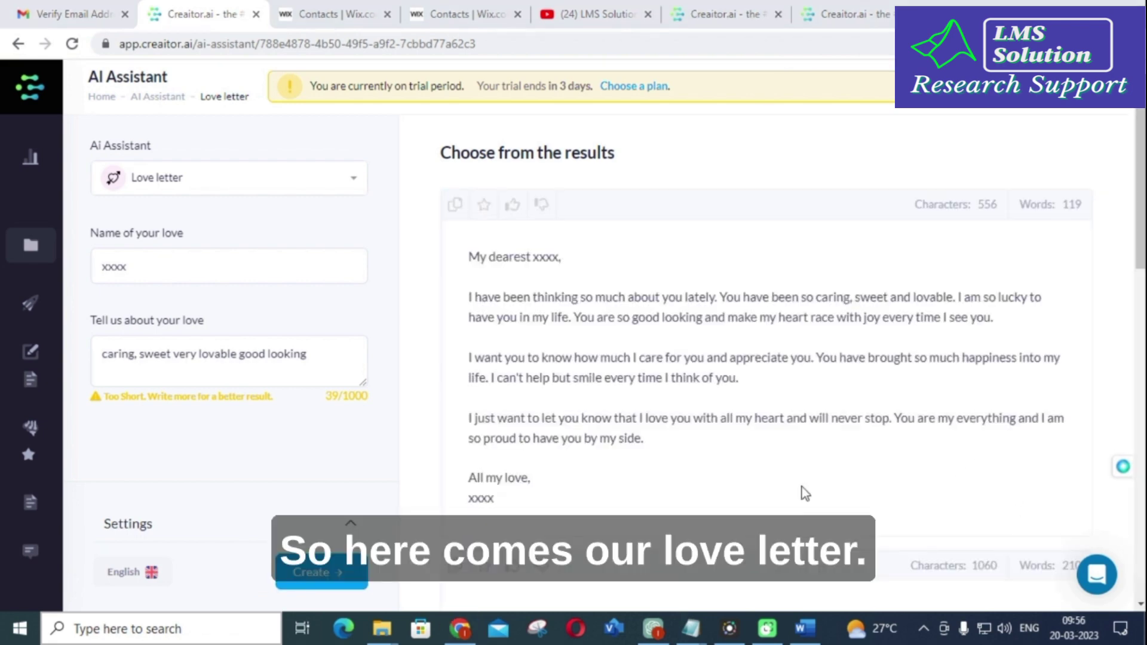
{"action": "scroll", "coordinate": [745, 452], "scroll_direction": "down", "scroll_amount": 1}
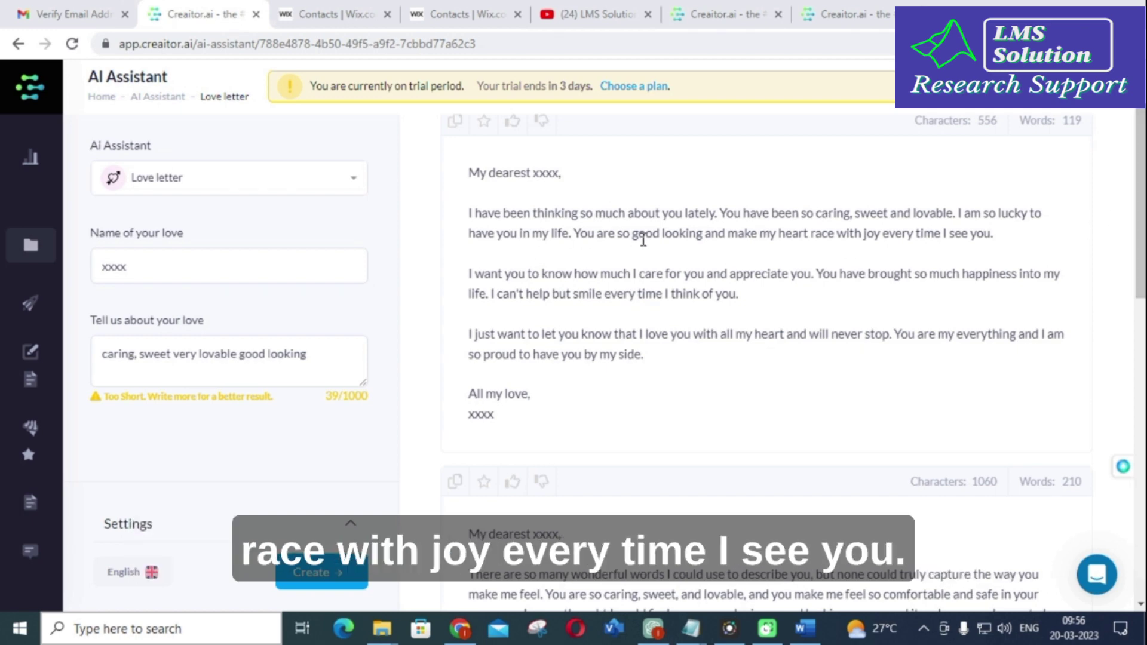
{"action": "scroll", "coordinate": [643, 239], "scroll_direction": "down", "scroll_amount": 1}
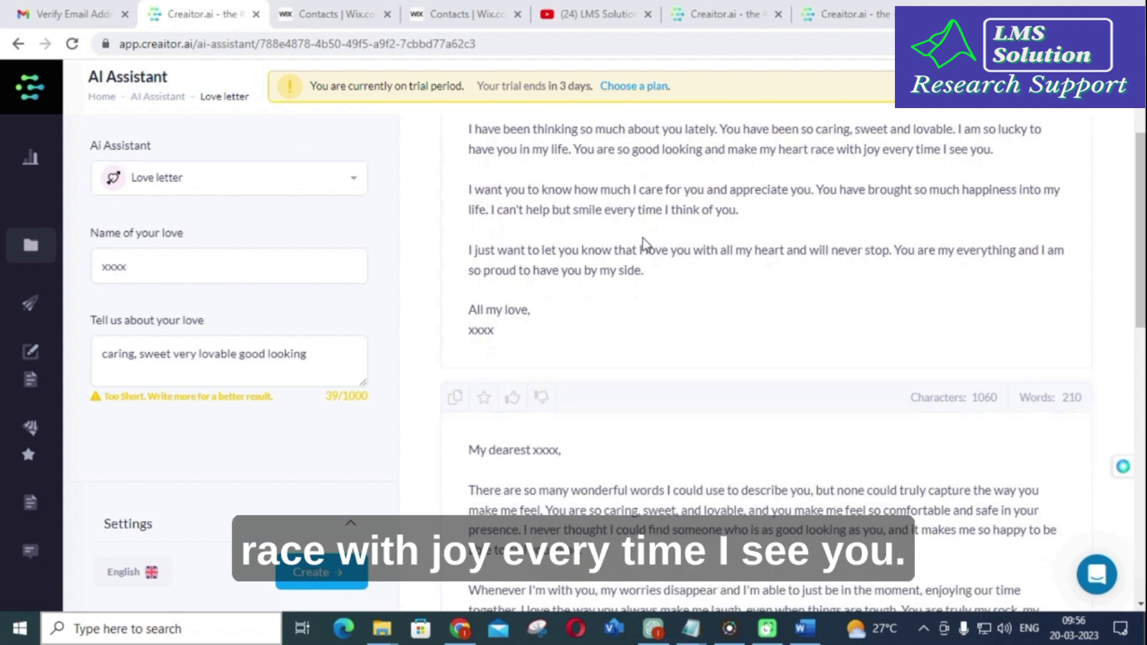
{"action": "scroll", "coordinate": [642, 239], "scroll_direction": "down", "scroll_amount": 1}
{"action": "scroll", "coordinate": [641, 250], "scroll_direction": "down", "scroll_amount": 1}
{"action": "scroll", "coordinate": [641, 249], "scroll_direction": "down", "scroll_amount": 4}
{"action": "scroll", "coordinate": [632, 247], "scroll_direction": "down", "scroll_amount": 3}
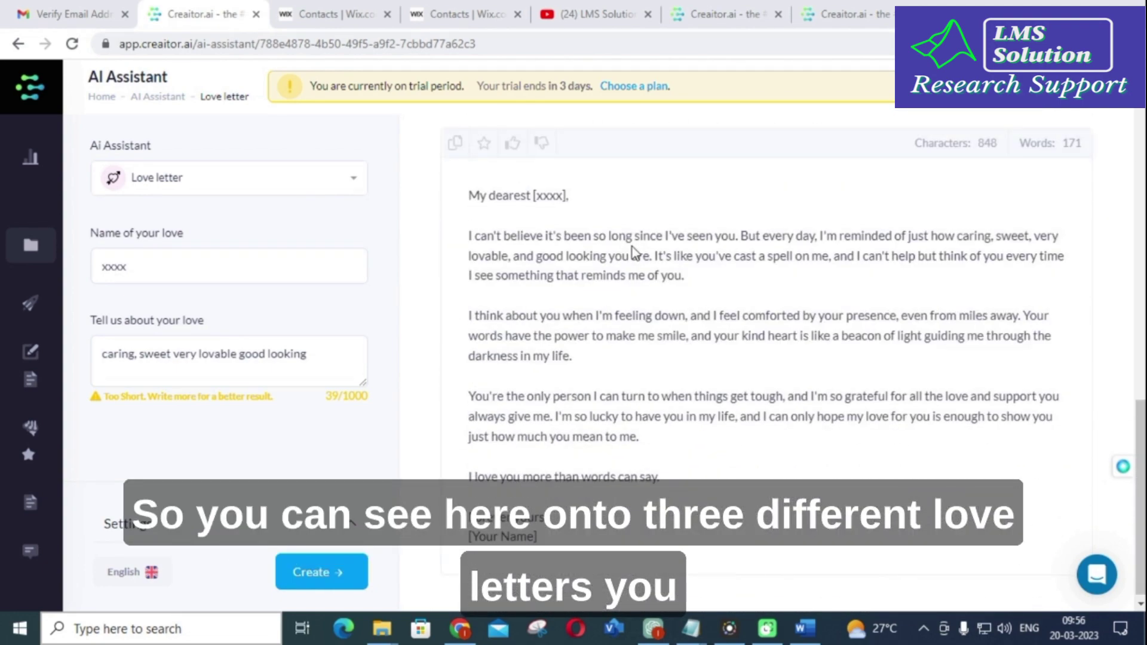
{"action": "scroll", "coordinate": [632, 247], "scroll_direction": "up", "scroll_amount": 6}
{"action": "scroll", "coordinate": [630, 248], "scroll_direction": "up", "scroll_amount": 4}
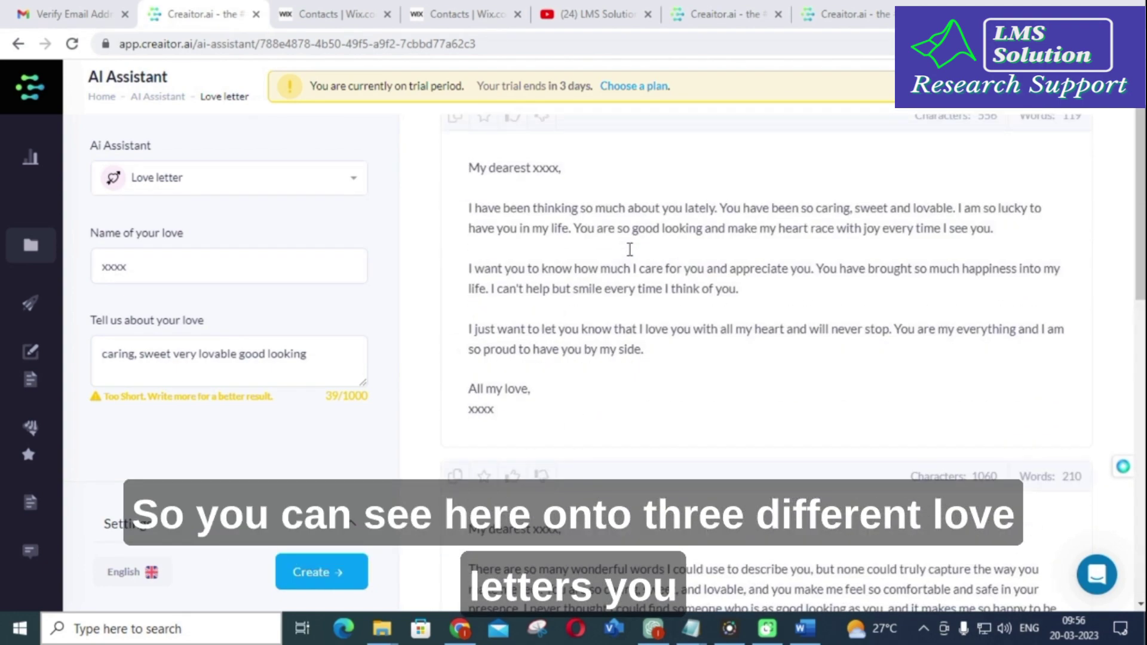
{"action": "scroll", "coordinate": [653, 249], "scroll_direction": "up", "scroll_amount": 1}
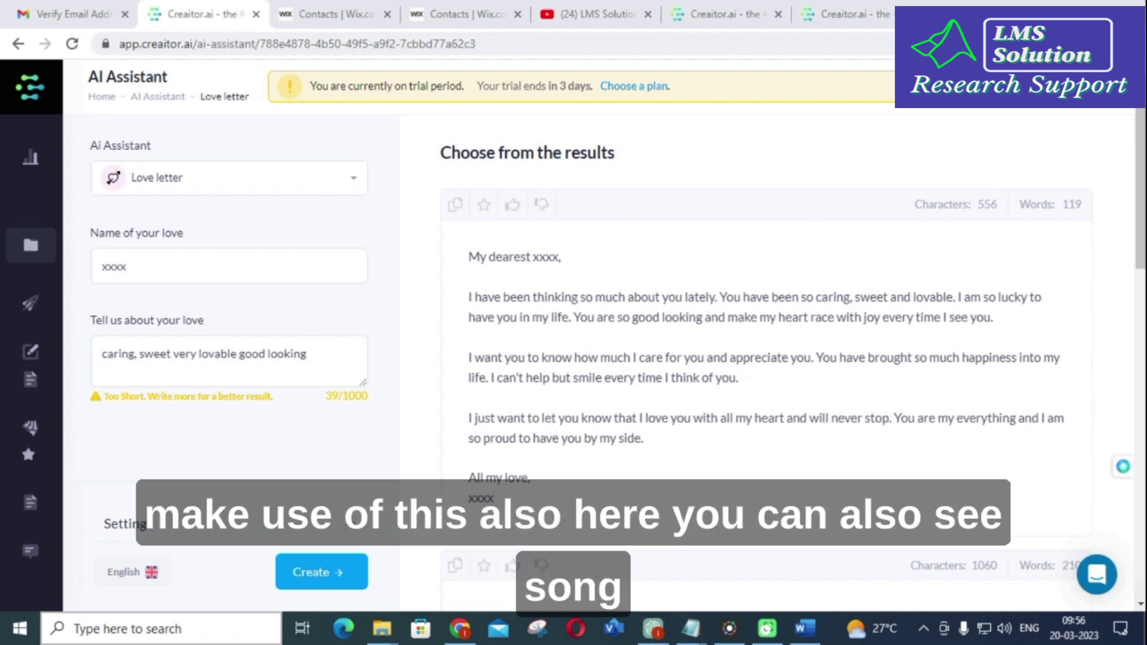
Go back to the Dashboard and browse tool cards from Song Lyrics to Blog Paragraph
{"action": "key", "text": "alt+Left"}
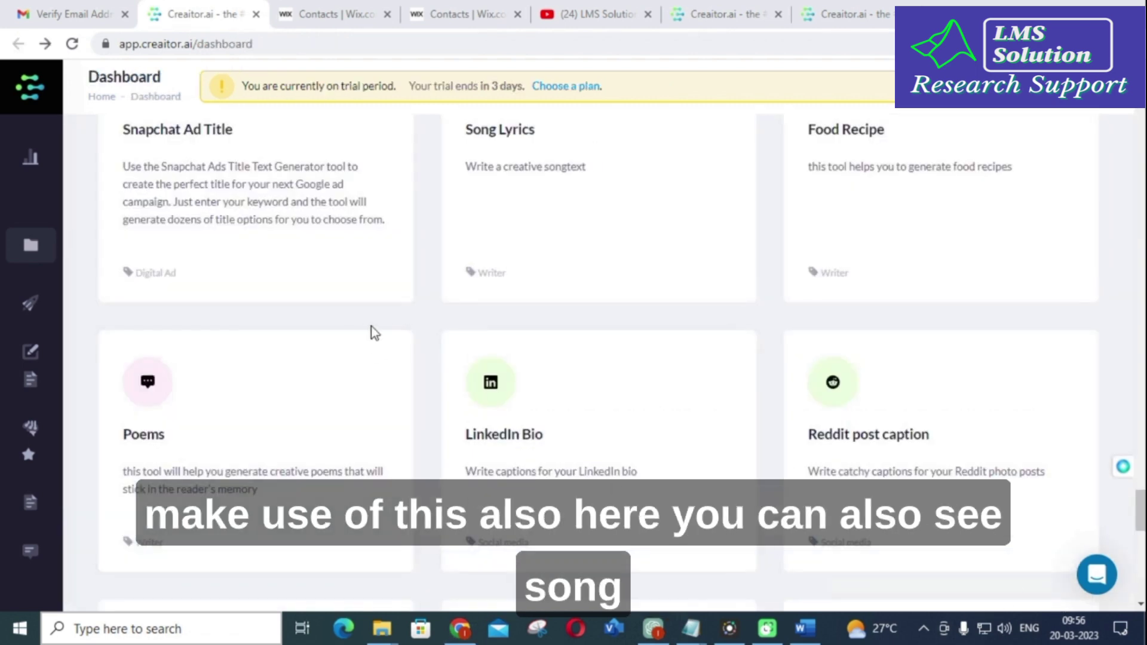
{"action": "scroll", "coordinate": [466, 332], "scroll_direction": "up", "scroll_amount": 2}
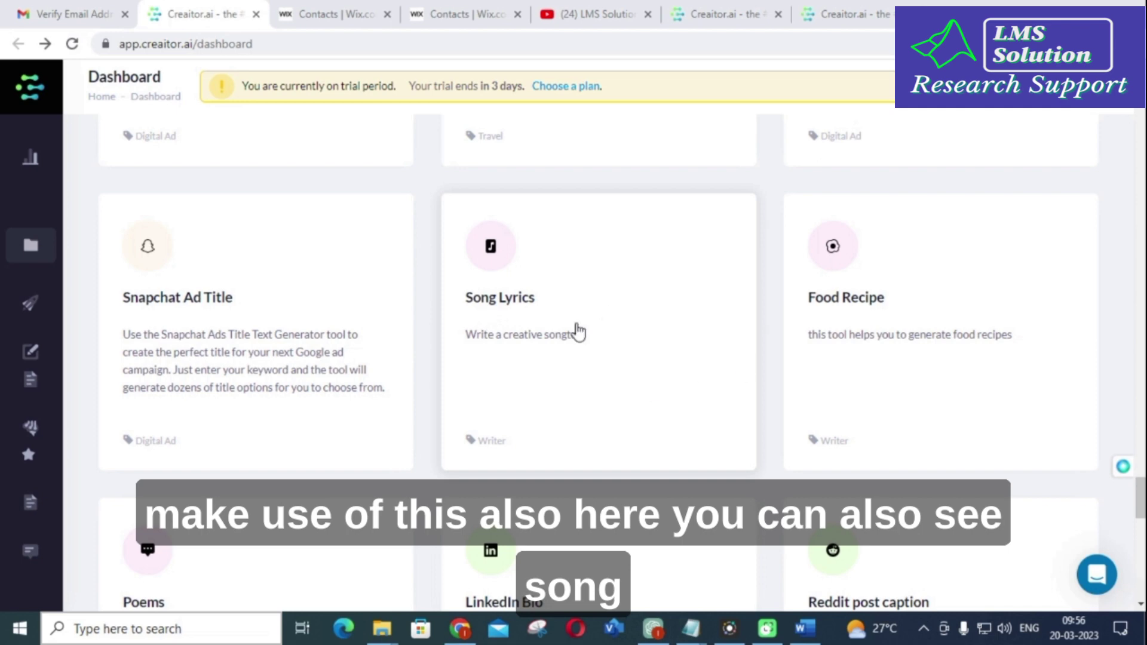
{"action": "scroll", "coordinate": [569, 341], "scroll_direction": "down", "scroll_amount": 2}
{"action": "scroll", "coordinate": [768, 297], "scroll_direction": "up", "scroll_amount": 1}
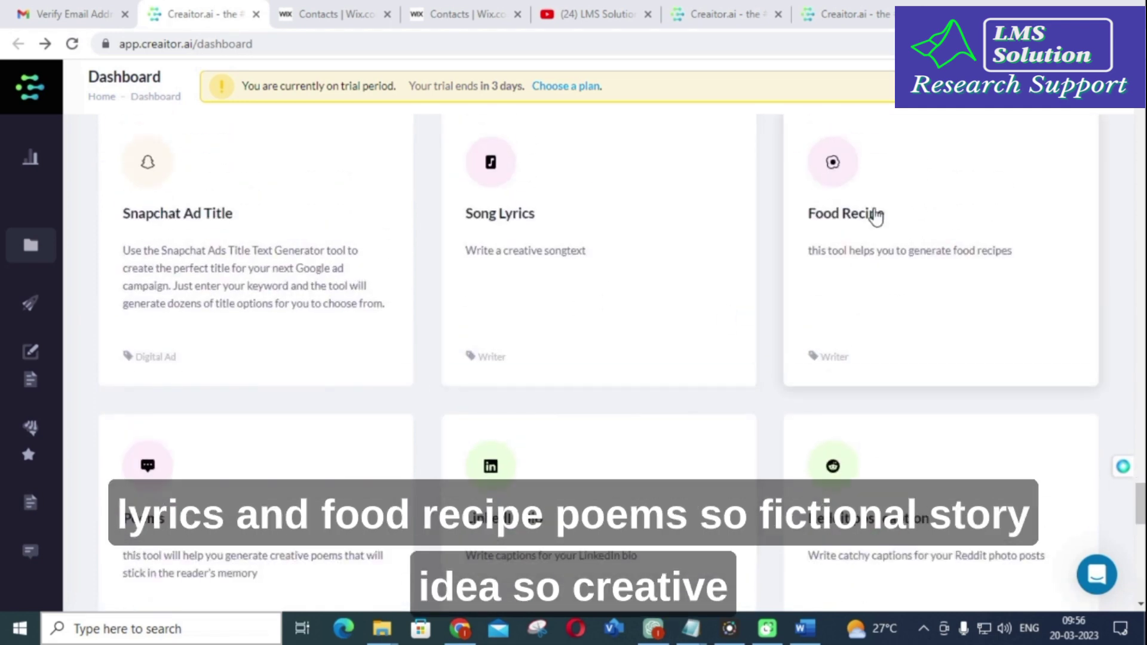
{"action": "scroll", "coordinate": [128, 366], "scroll_direction": "down", "scroll_amount": 3}
{"action": "scroll", "coordinate": [313, 278], "scroll_direction": "down", "scroll_amount": 3}
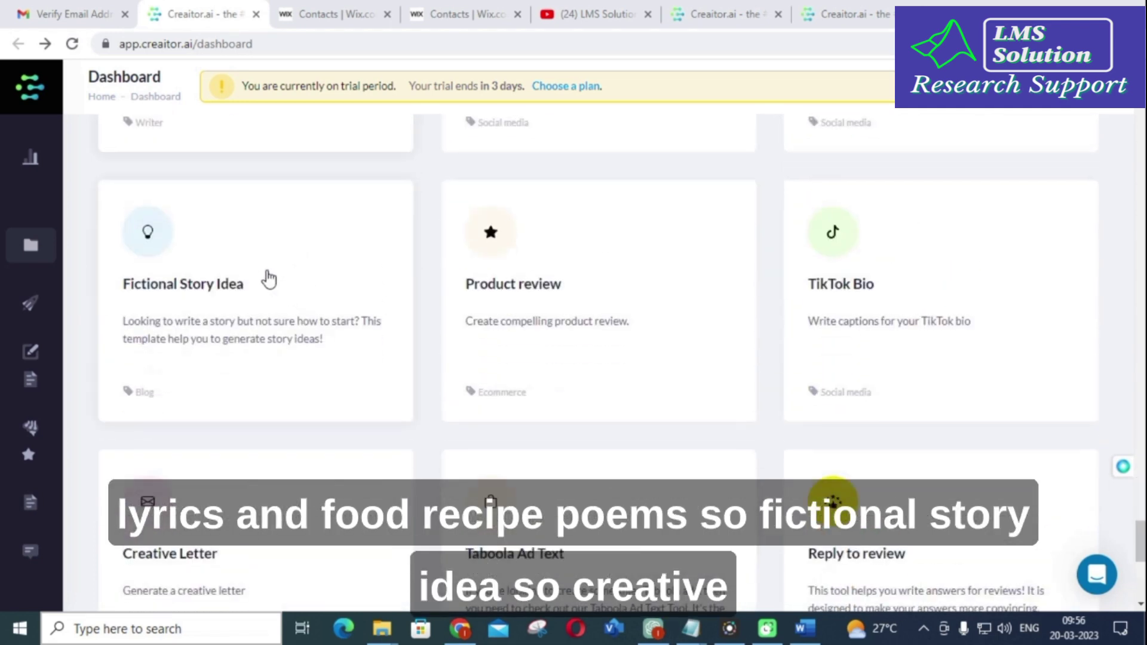
{"action": "scroll", "coordinate": [217, 310], "scroll_direction": "down", "scroll_amount": 1}
{"action": "scroll", "coordinate": [216, 310], "scroll_direction": "down", "scroll_amount": 2}
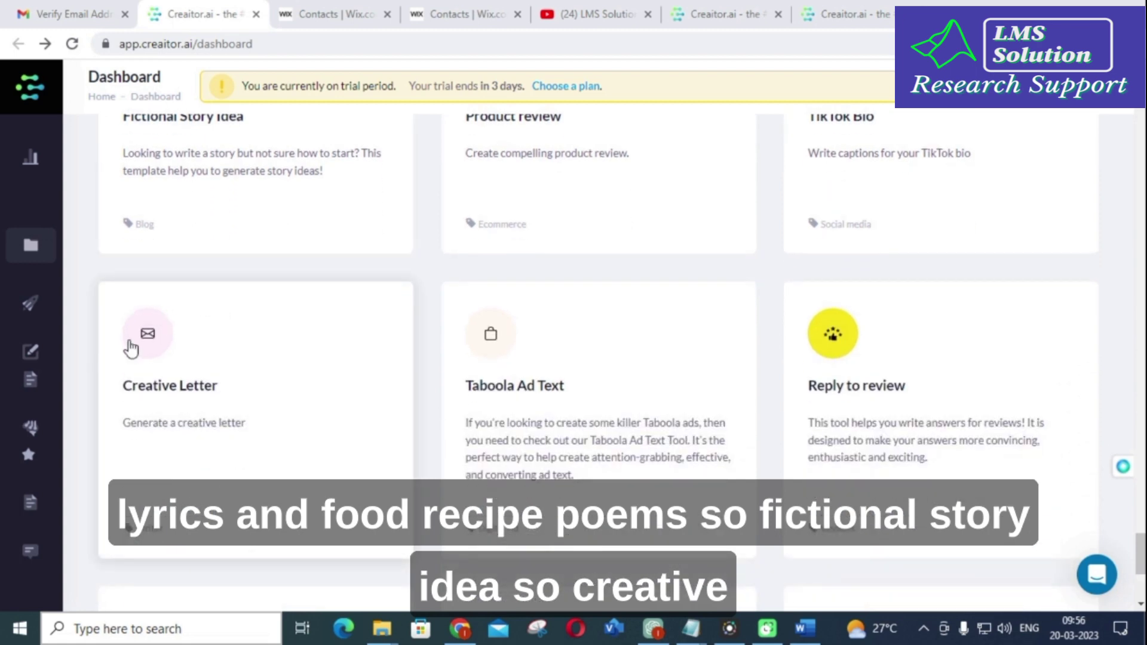
{"action": "scroll", "coordinate": [277, 321], "scroll_direction": "down", "scroll_amount": 3}
{"action": "scroll", "coordinate": [283, 328], "scroll_direction": "up", "scroll_amount": 2}
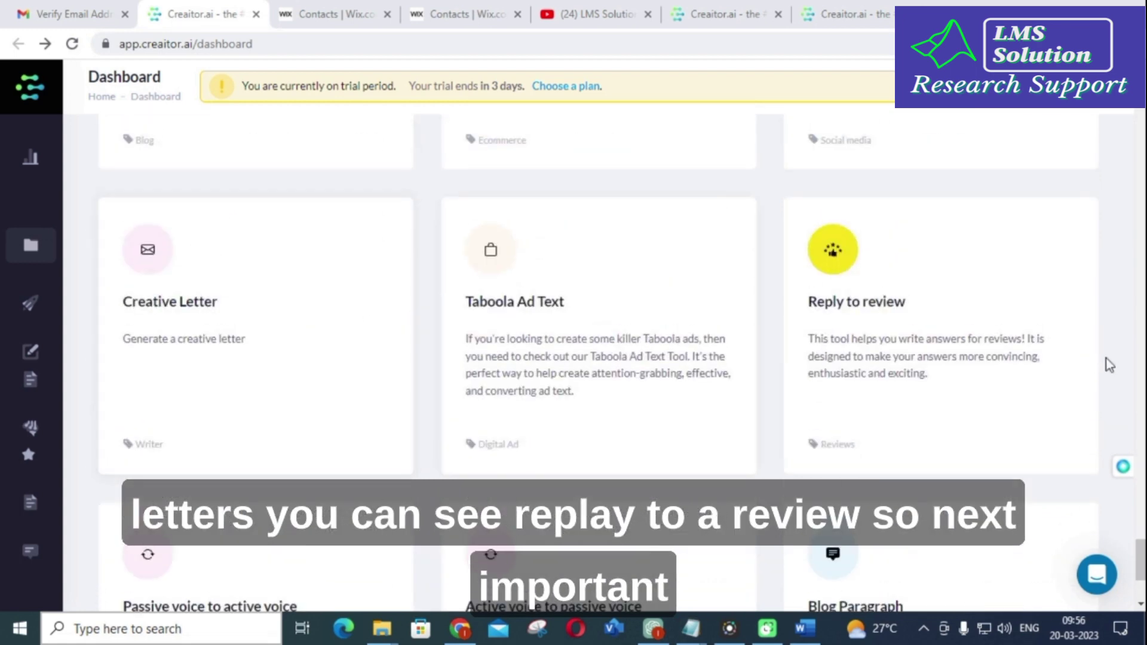
{"action": "scroll", "coordinate": [489, 347], "scroll_direction": "down", "scroll_amount": 1}
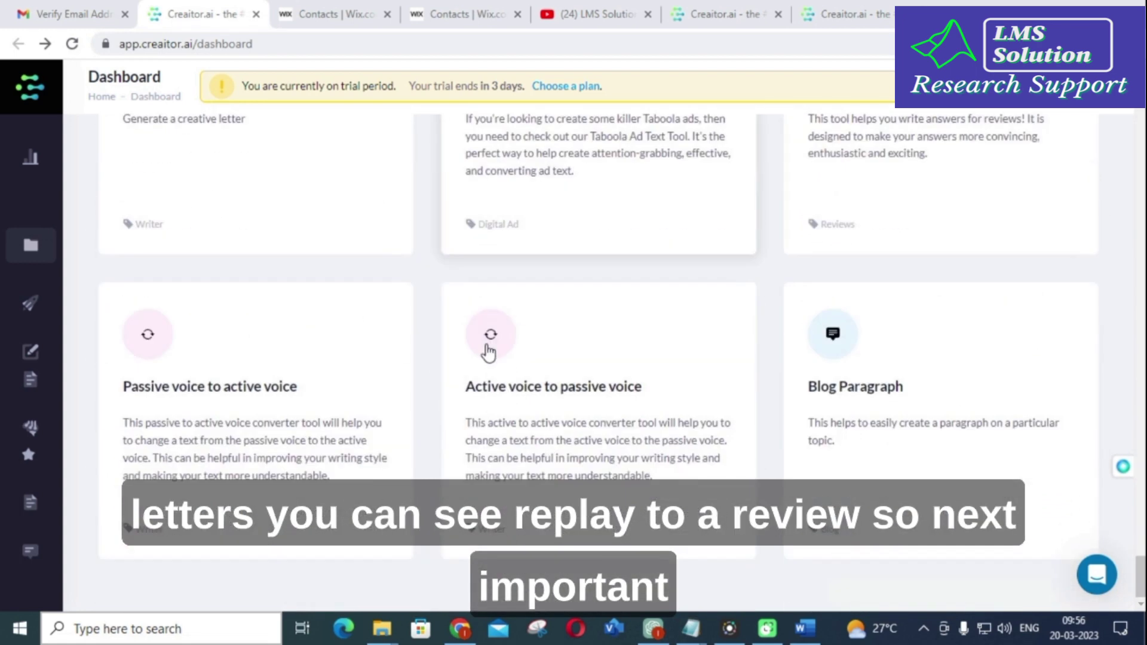